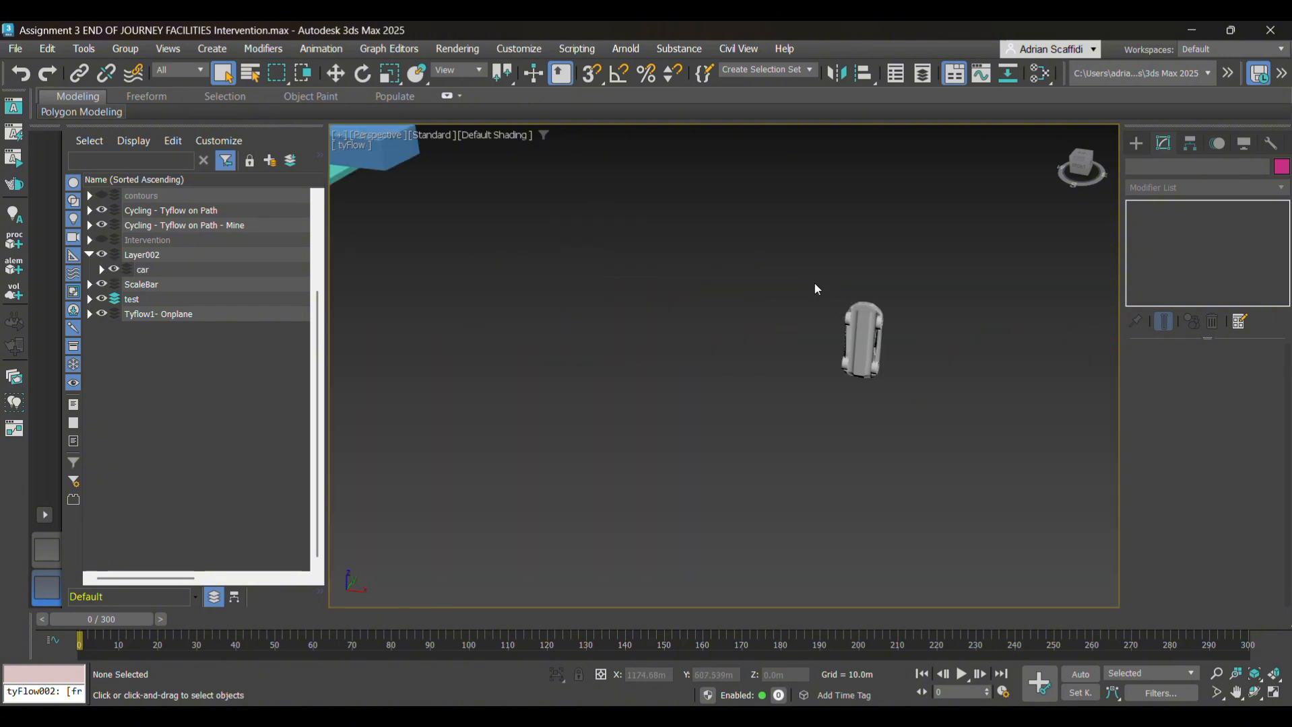
- Create a tyFlow object in the empty space beyond the red terrain, near the blue box, and show its modifier settings
scroll(814, 287, up, 10)
scroll(876, 324, down, 1)
scroll(876, 325, down, 6)
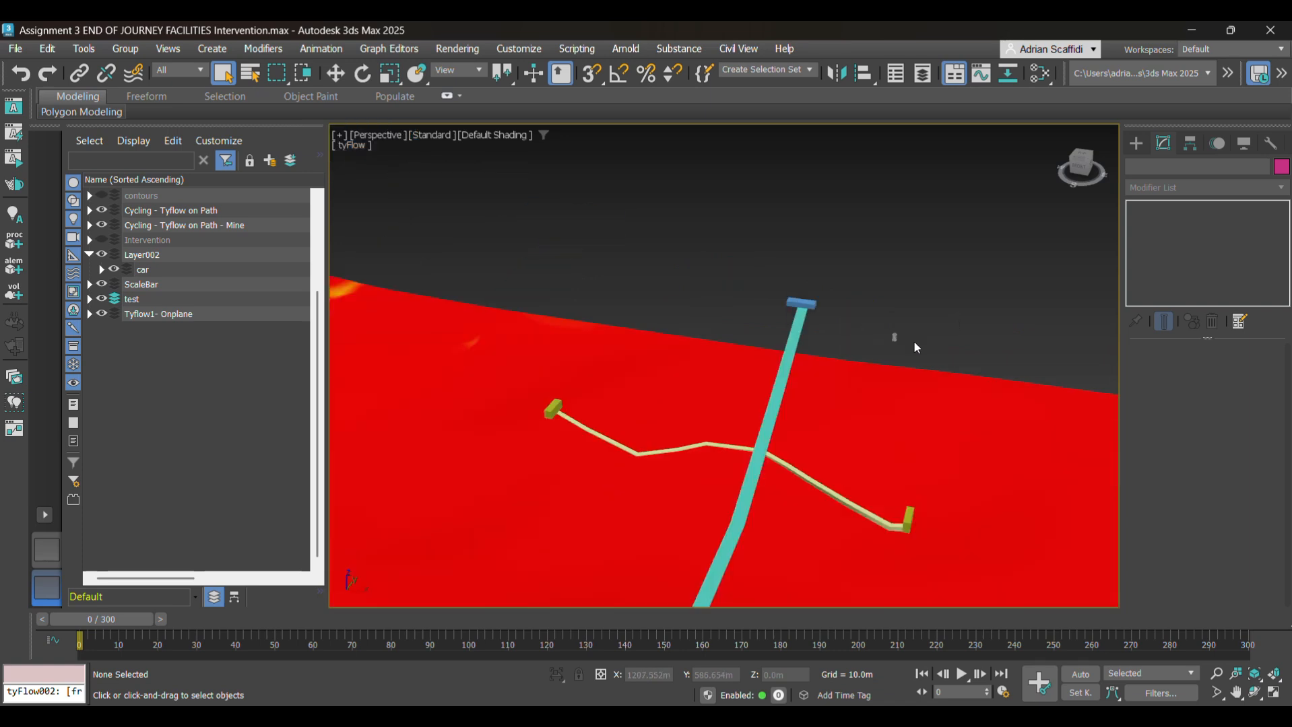
middle_drag(914, 340, 913, 277)
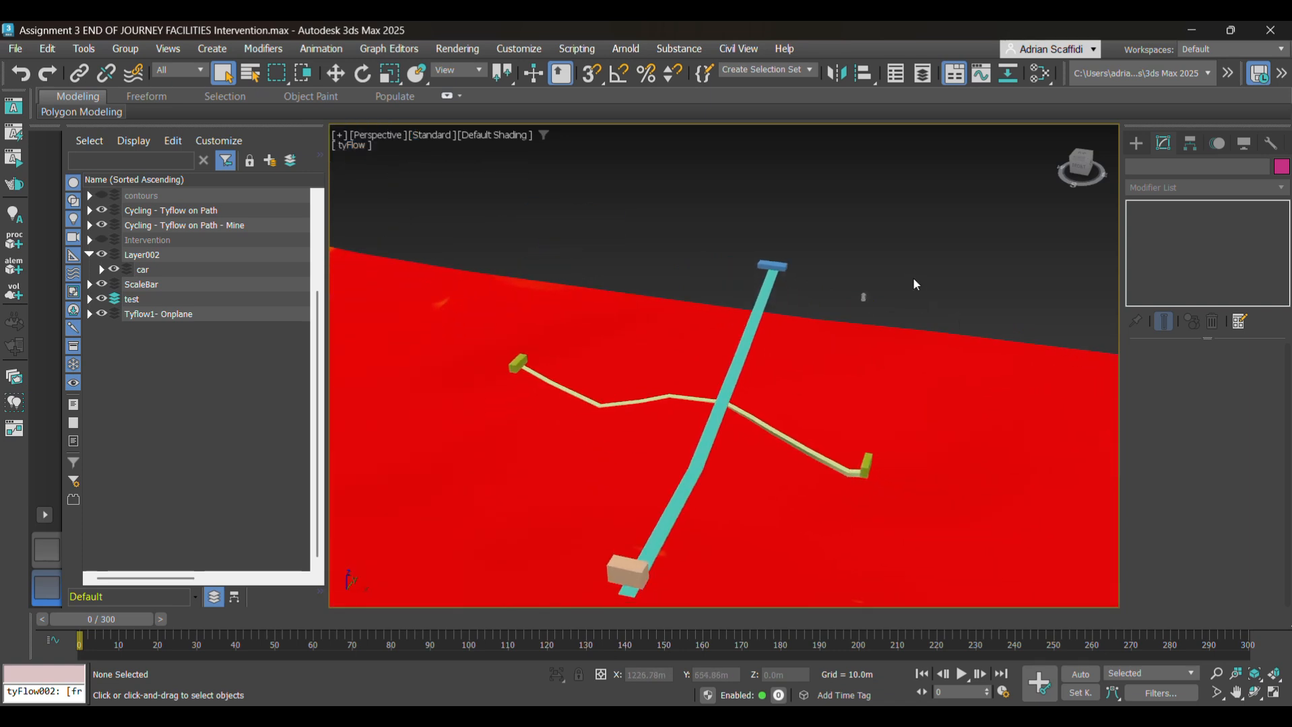
click(1138, 141)
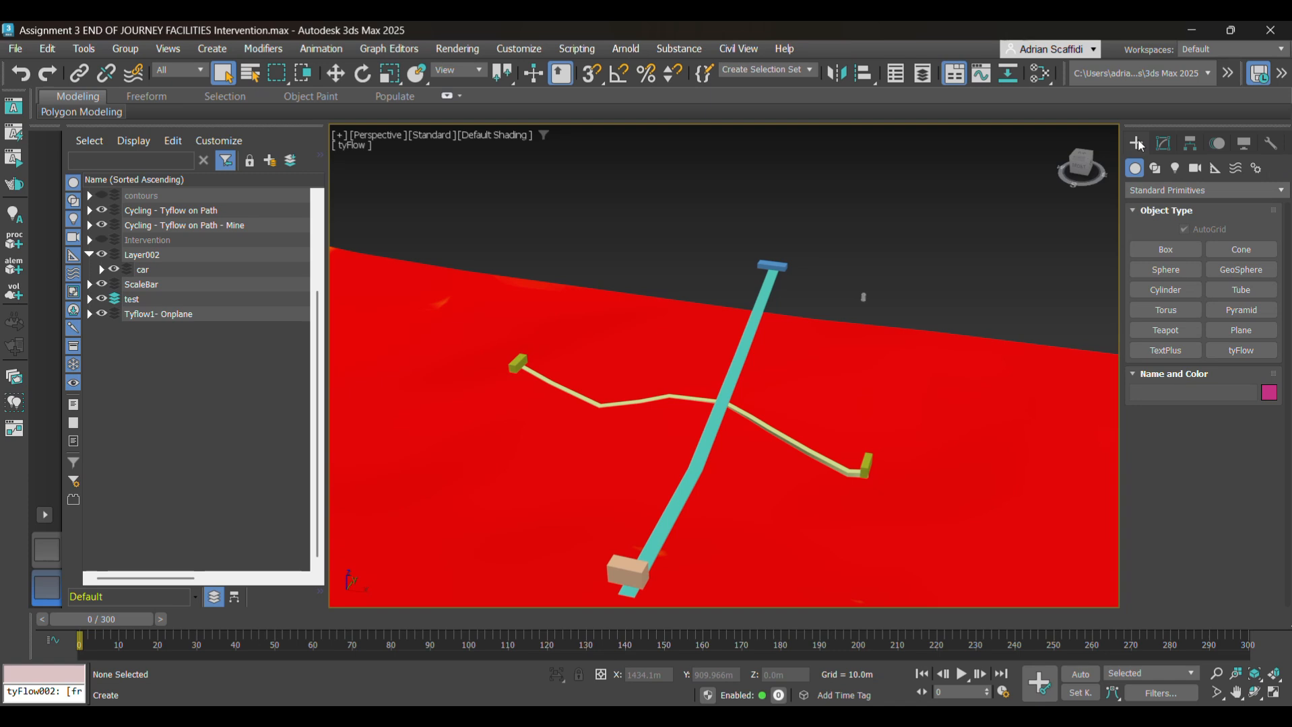
click(1241, 349)
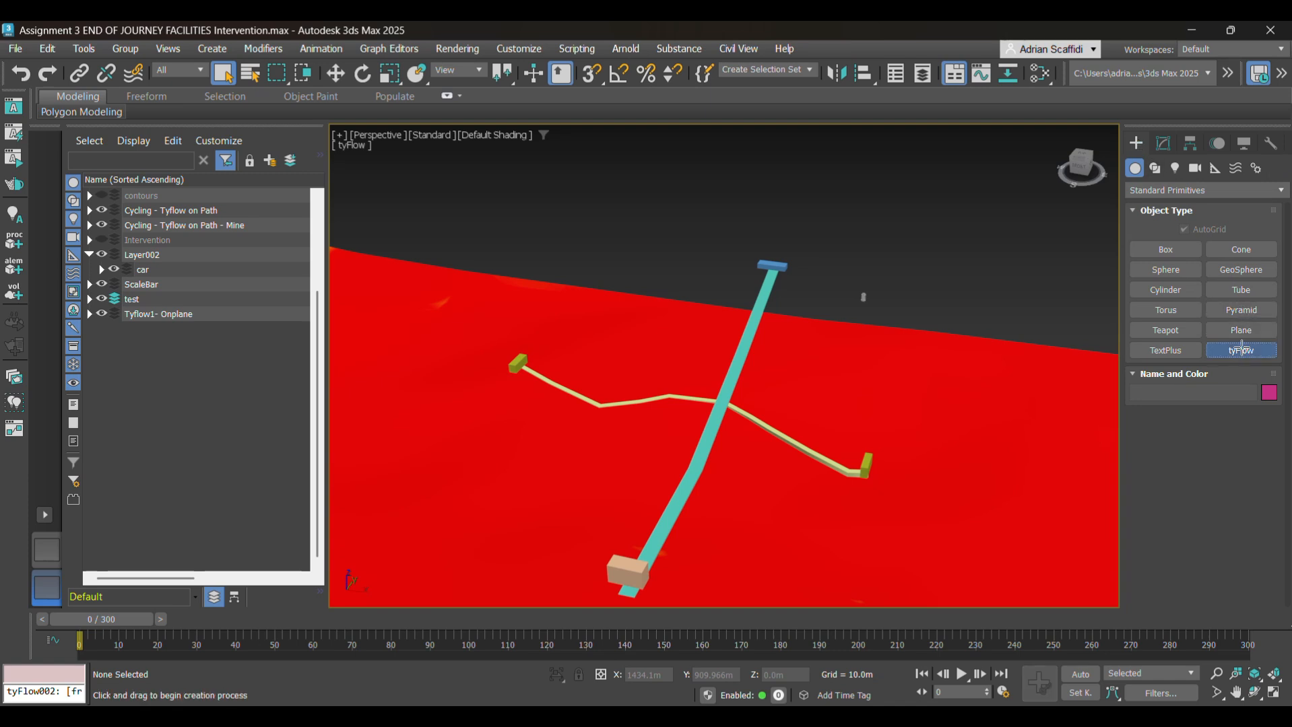
click(654, 250)
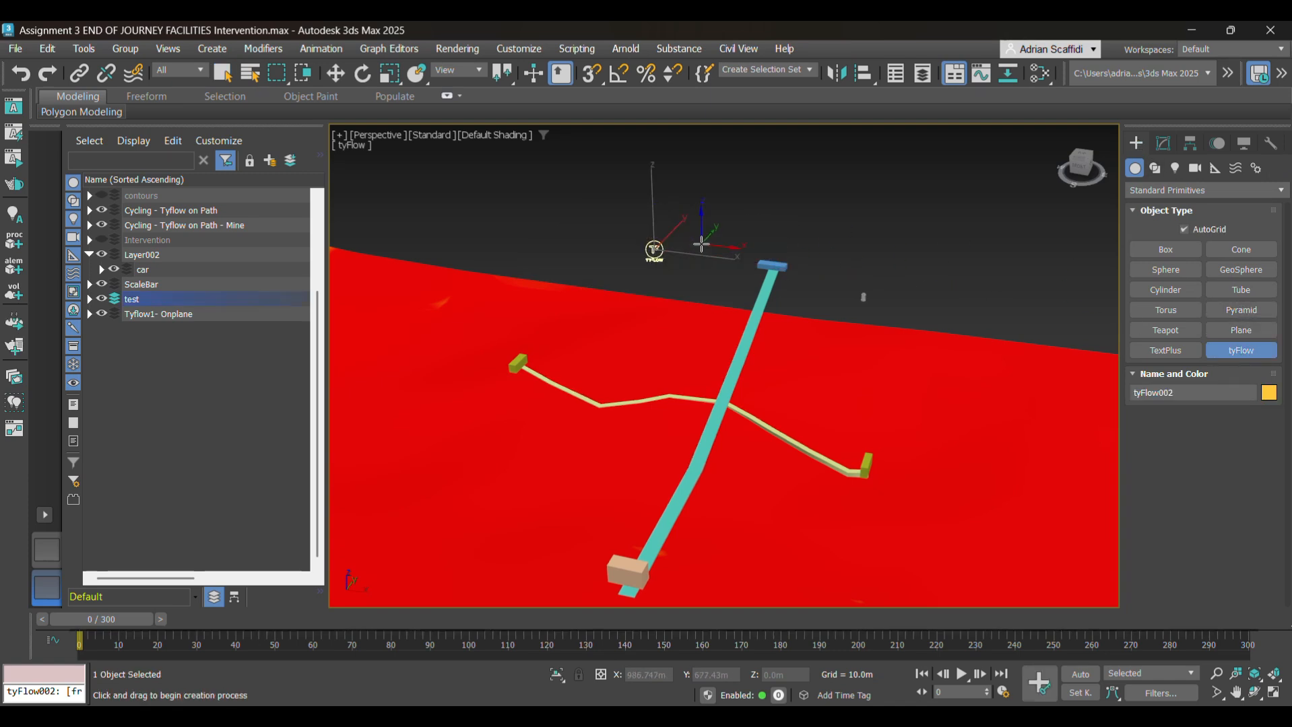
right_click(700, 244)
click(1163, 143)
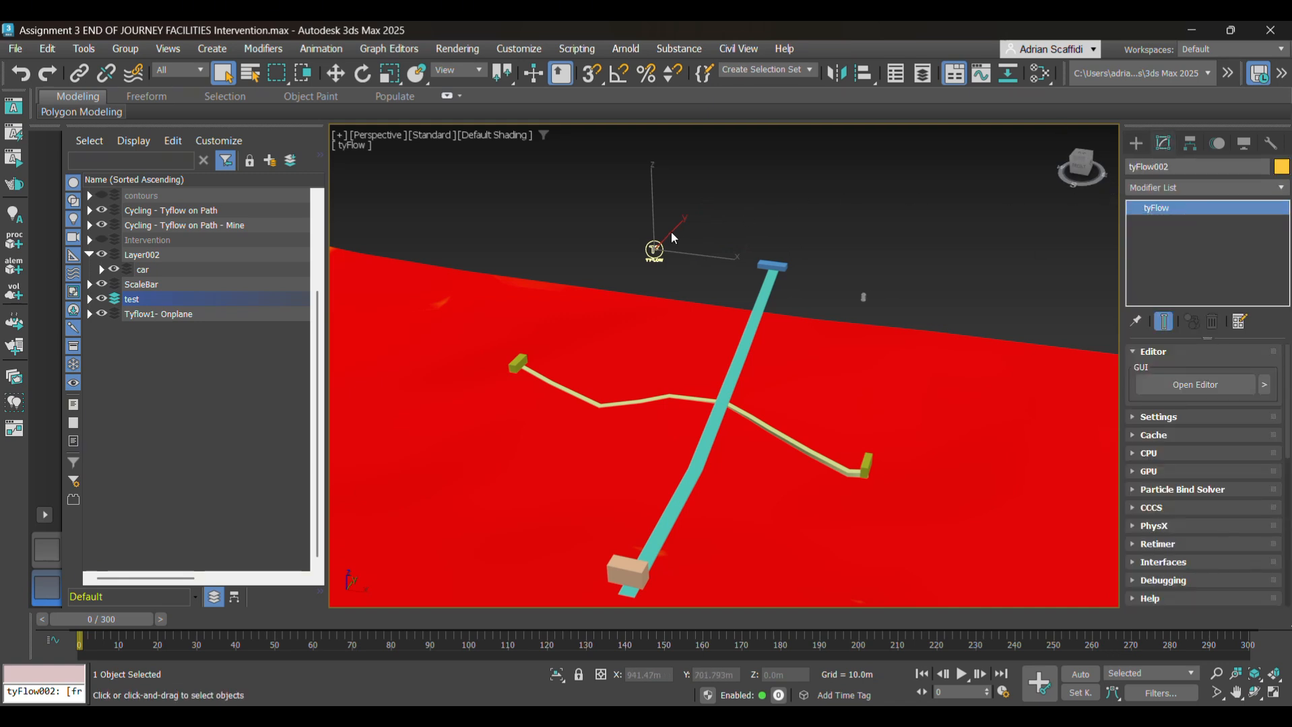
- Open the tyFlow editor and switch to the "tyFlow on CAR COLLISON" flow
scroll(652, 275, up, 4)
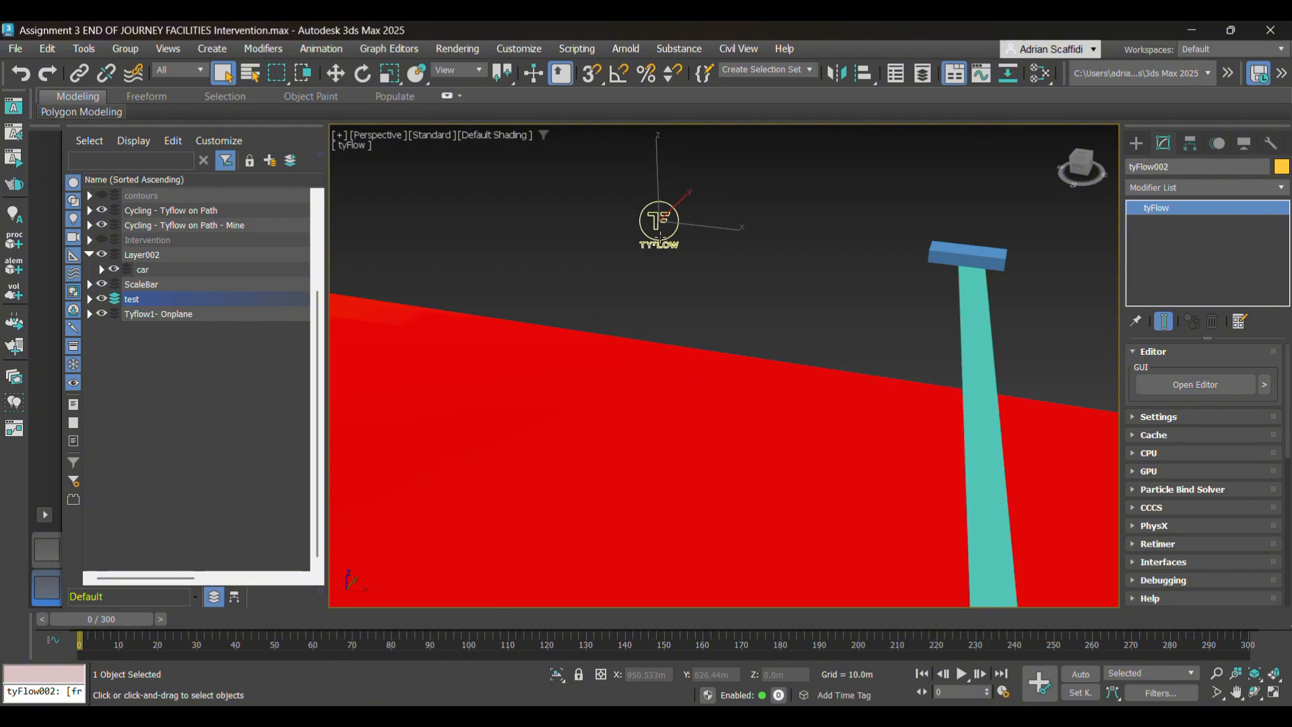
scroll(660, 235, down, 2)
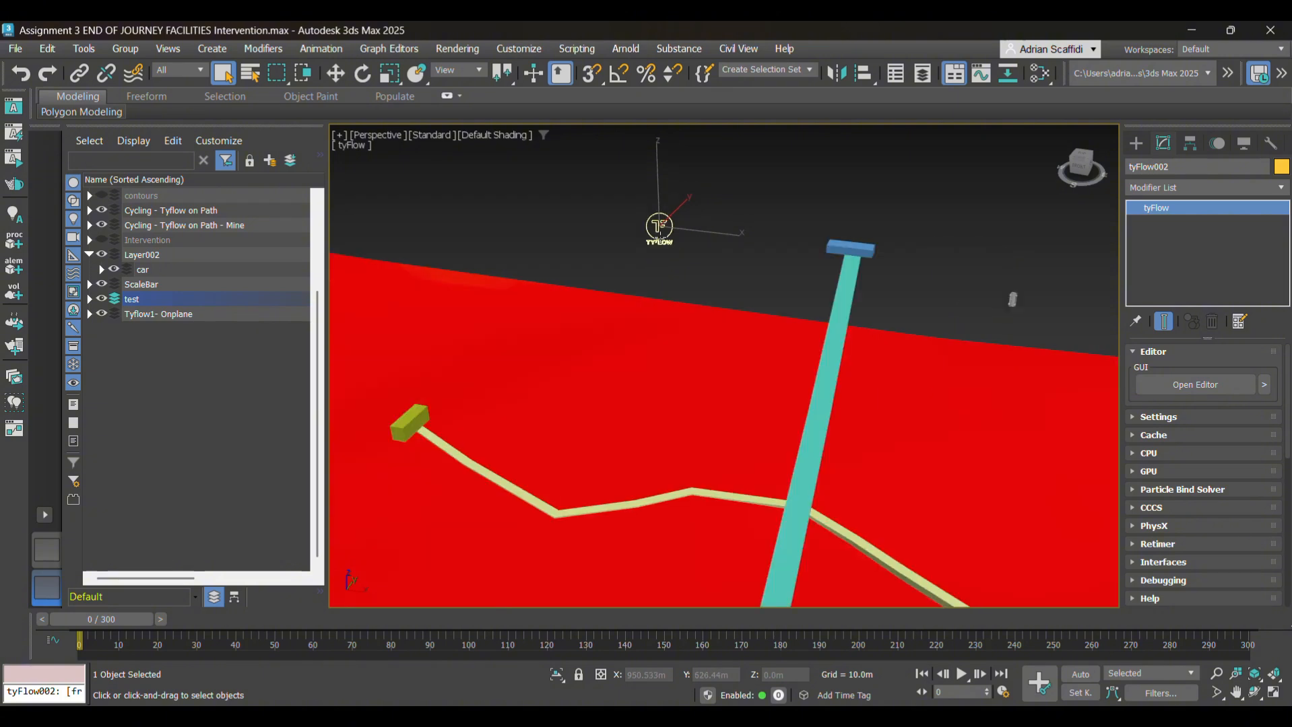
click(1190, 385)
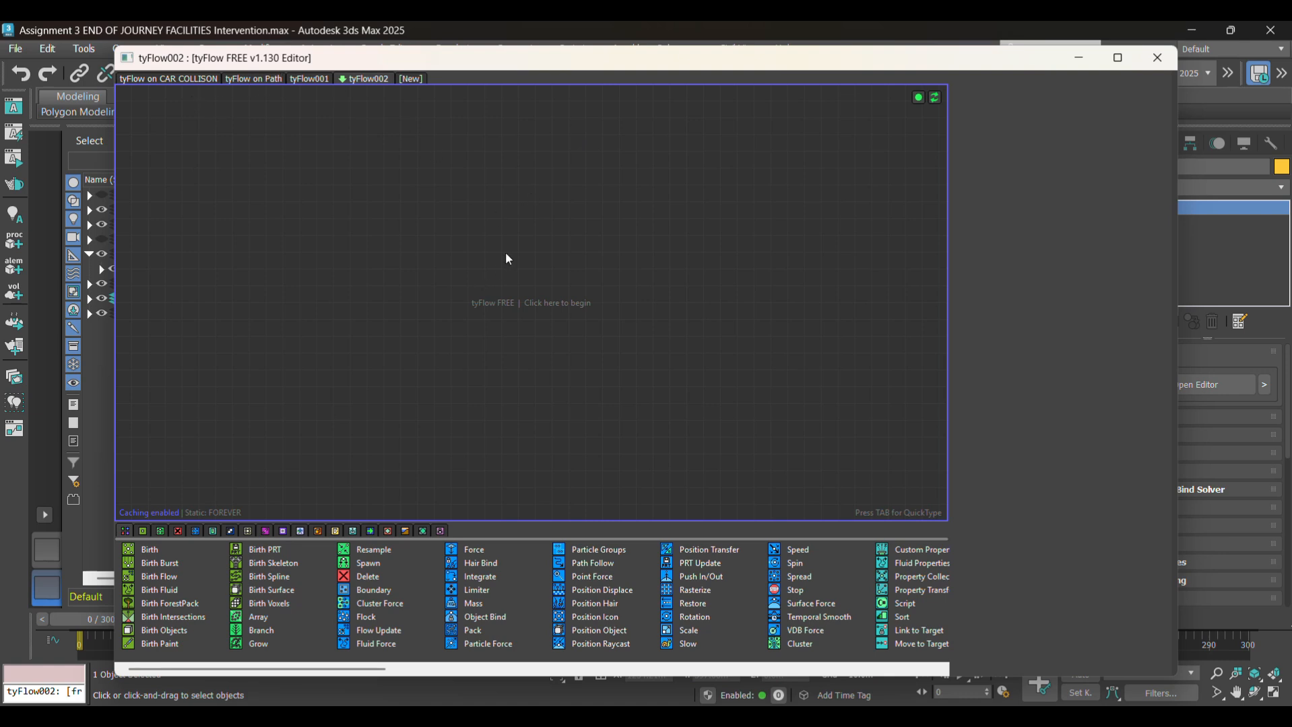
click(244, 79)
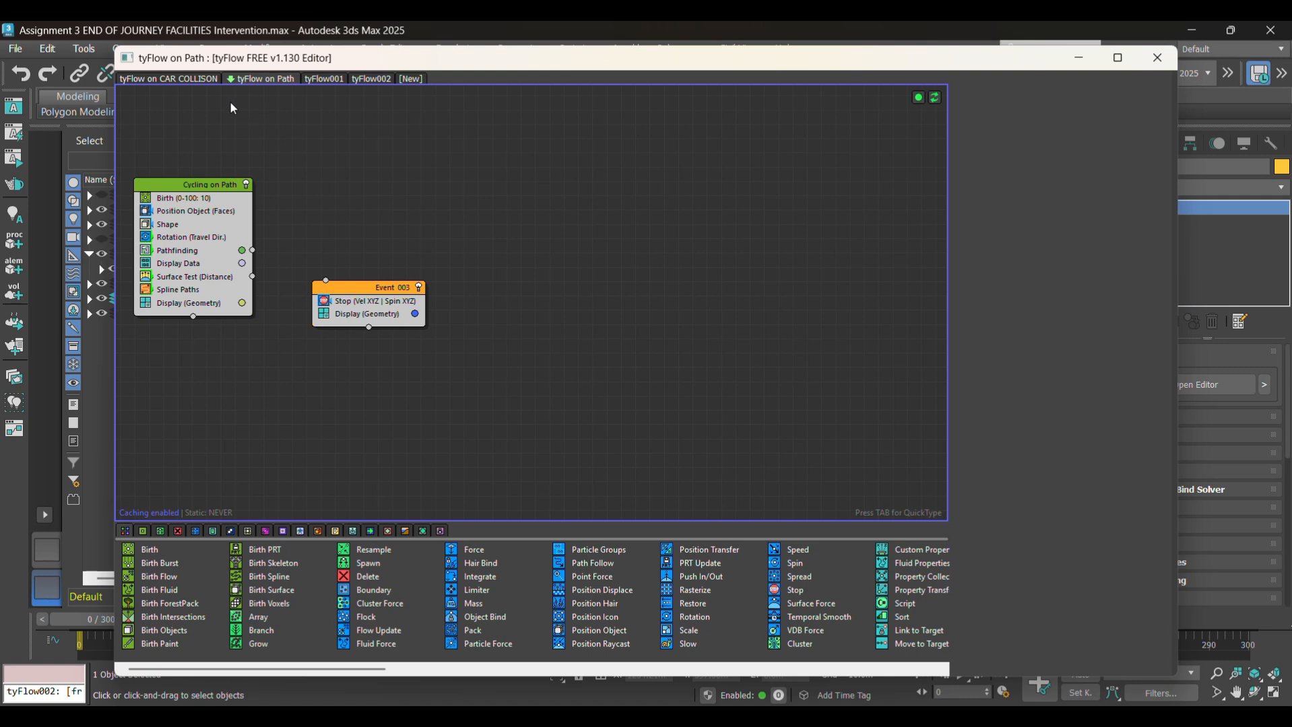
click(179, 79)
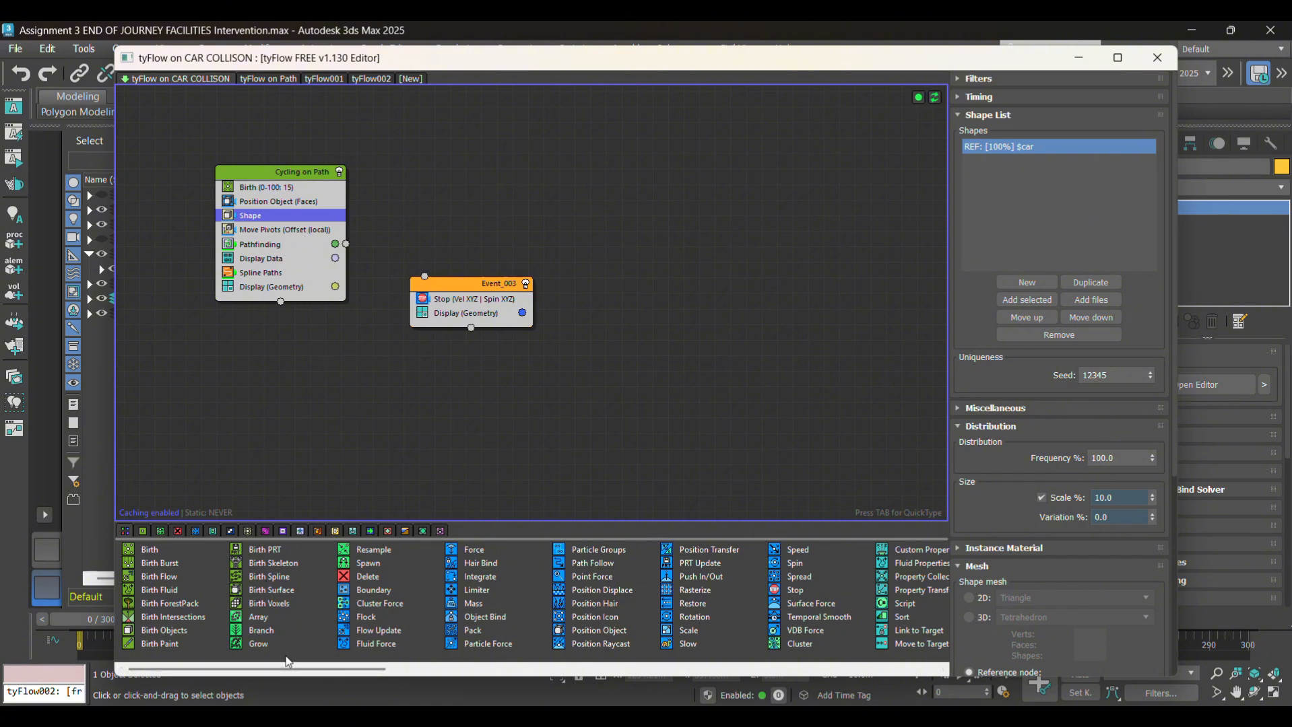
- Narrow the tyFlow editor window, move it clear of the teal path and inspect the car model in the viewport
drag(283, 674, 257, 658)
drag(1175, 146, 640, 147)
drag(431, 63, 355, 104)
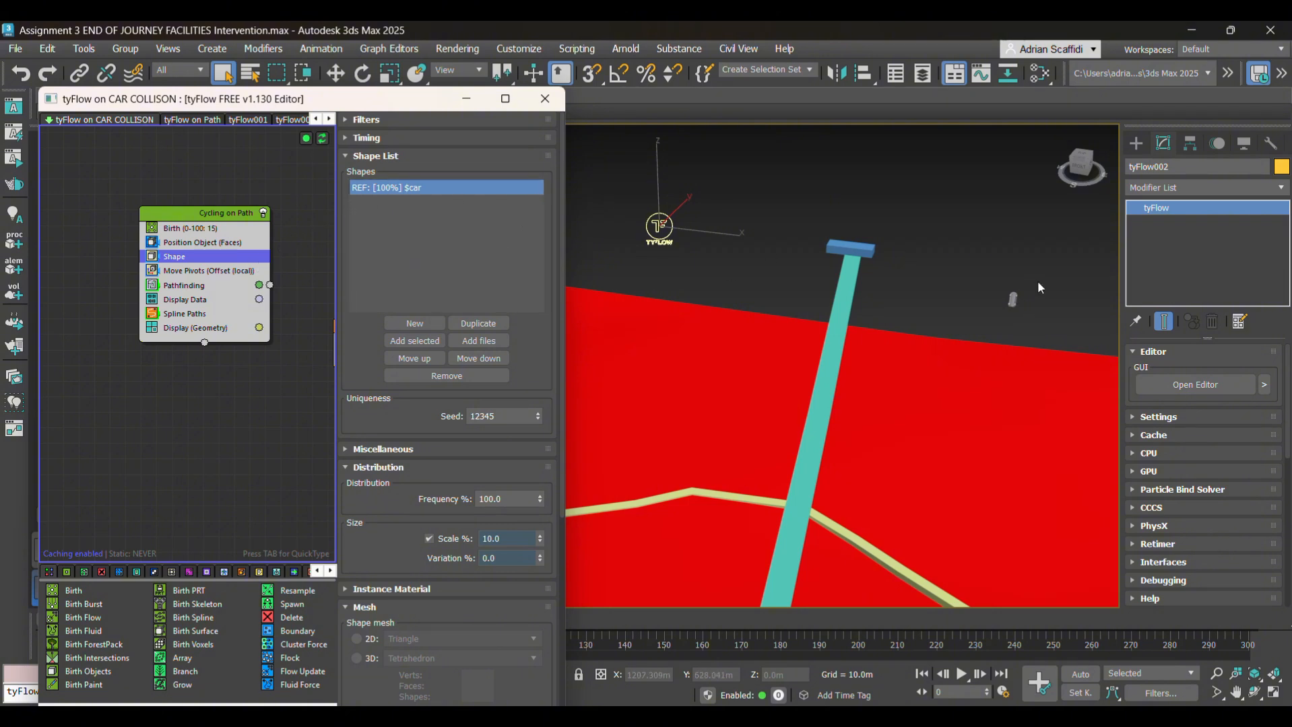
scroll(1041, 308, up, 3)
scroll(997, 297, up, 5)
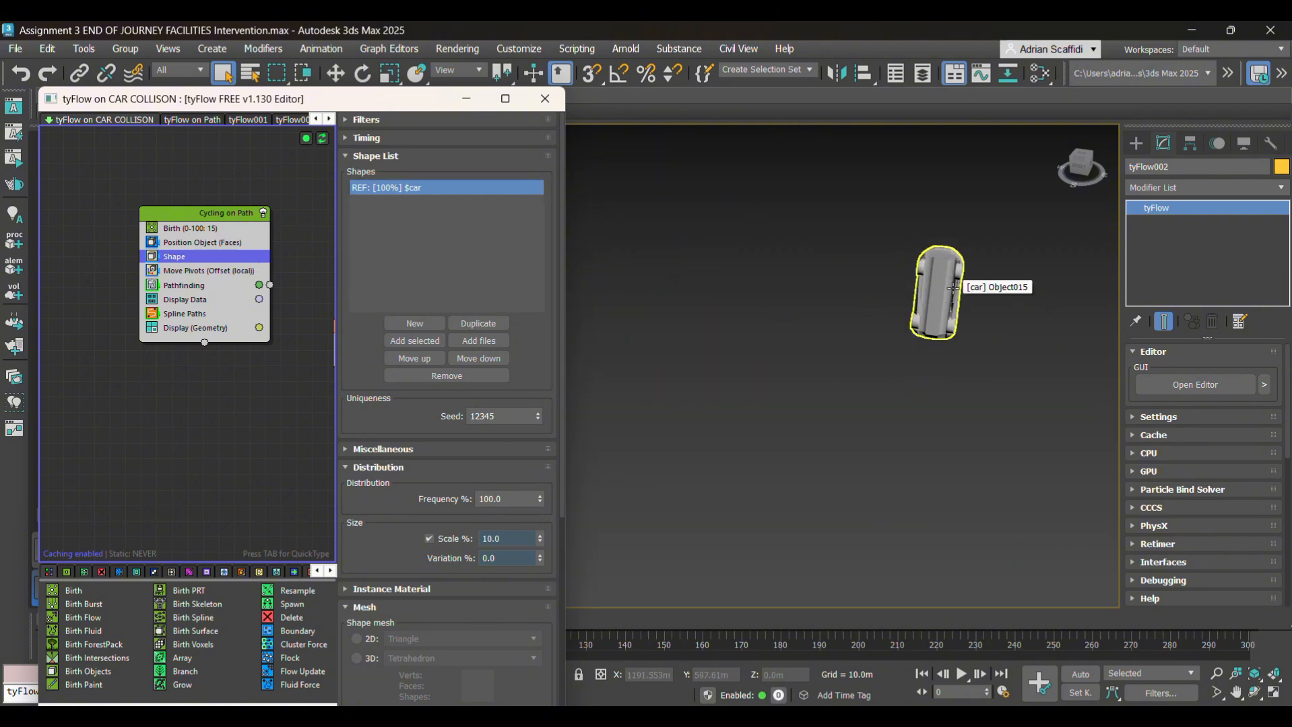
scroll(957, 274, down, 6)
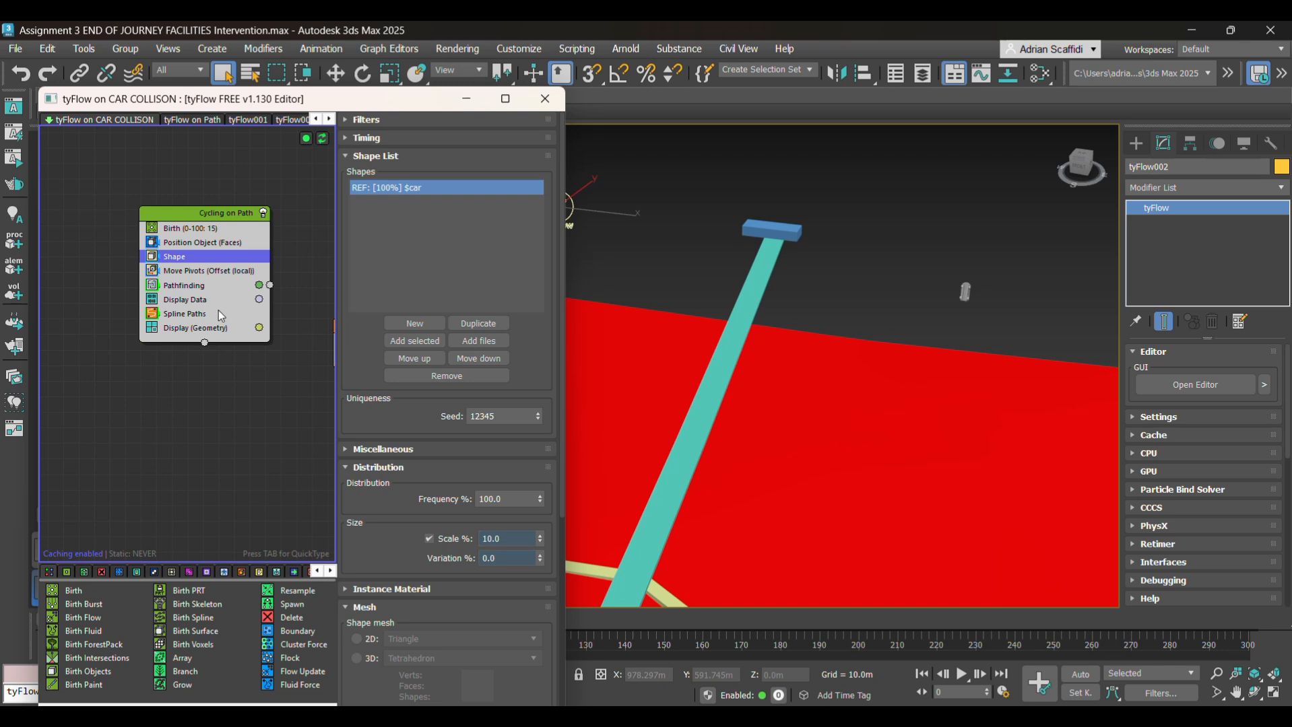
- Review the Move Pivots and Birth operator settings in the Cycling on Path event
drag(213, 215, 202, 212)
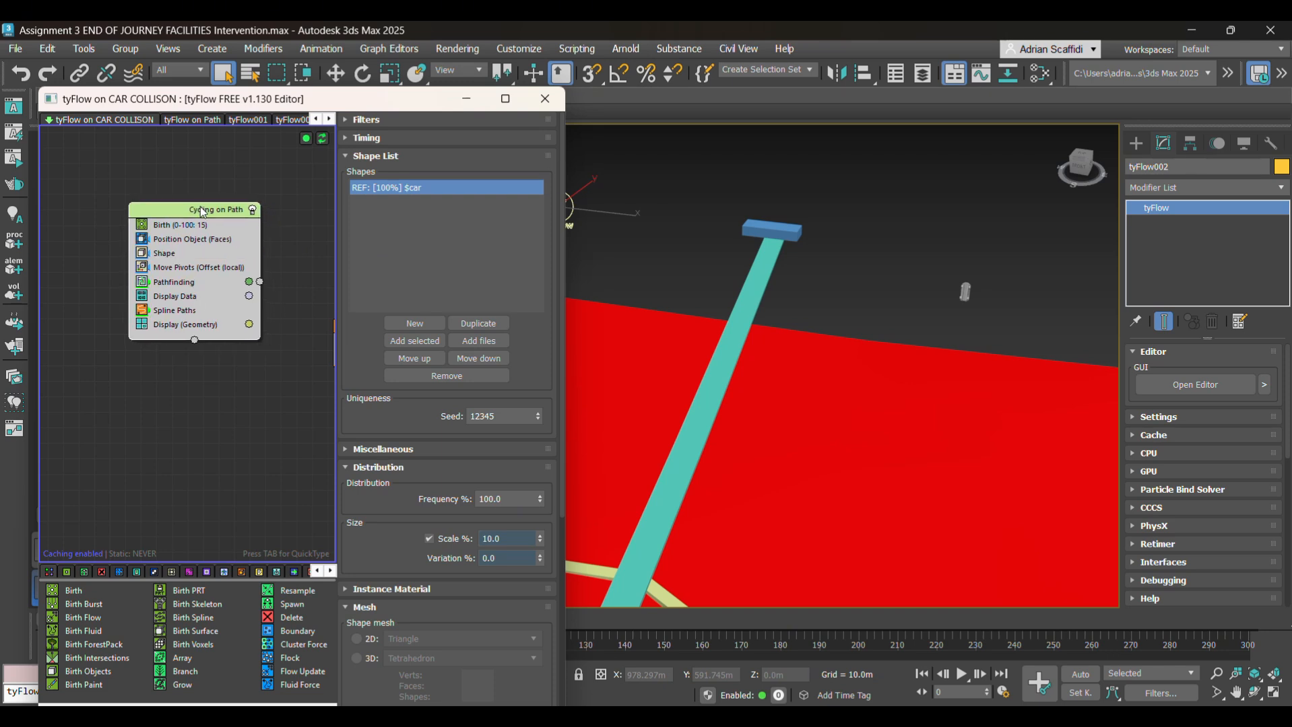
click(168, 269)
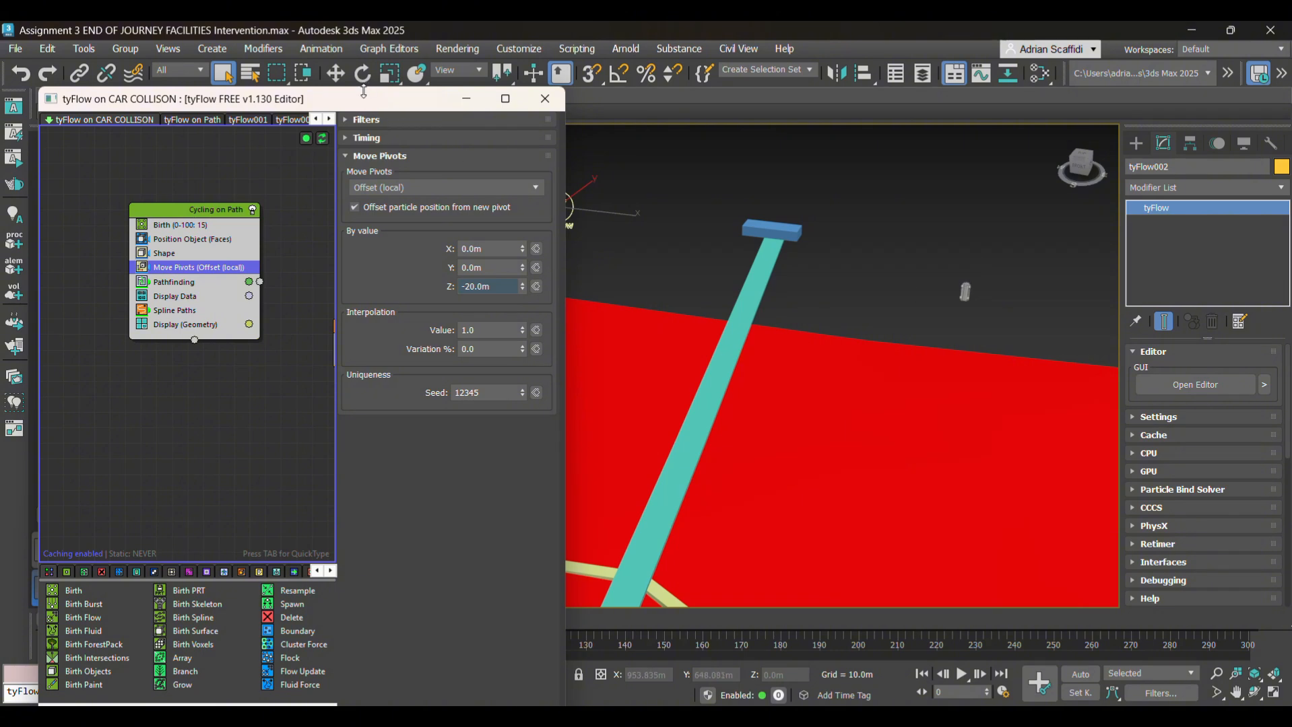
drag(361, 89, 355, 134)
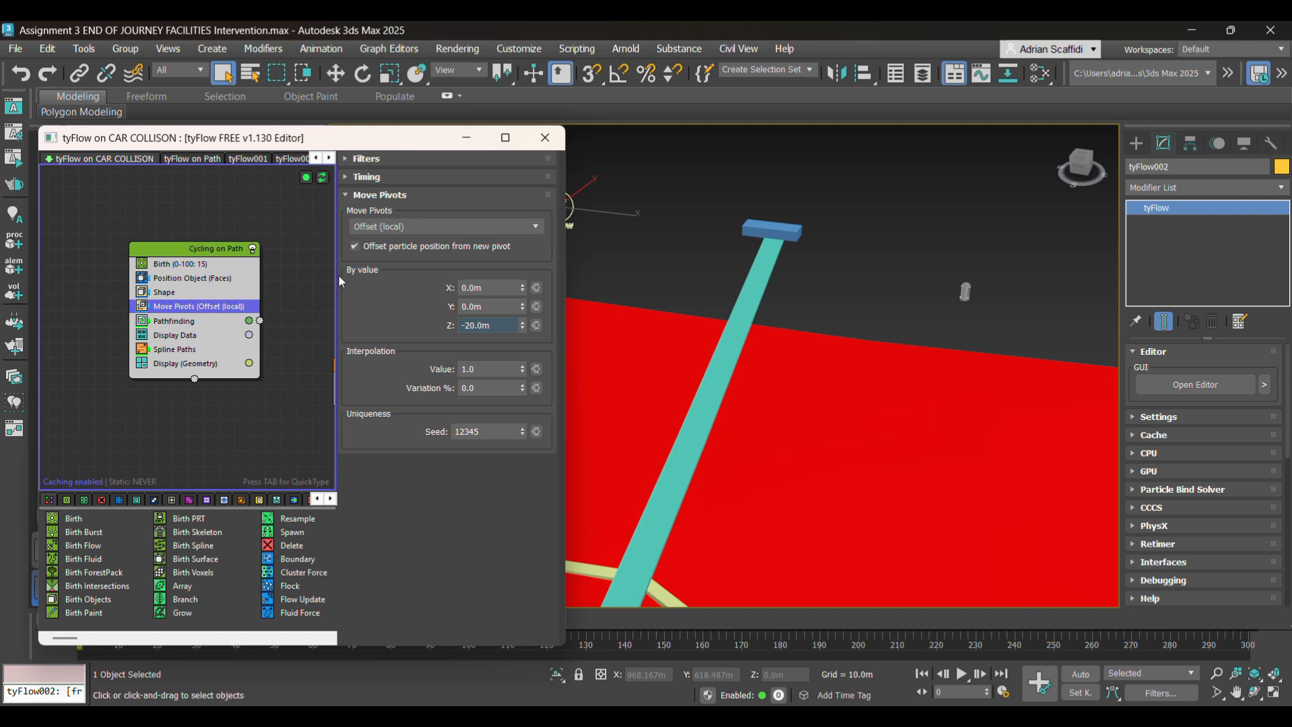
click(168, 266)
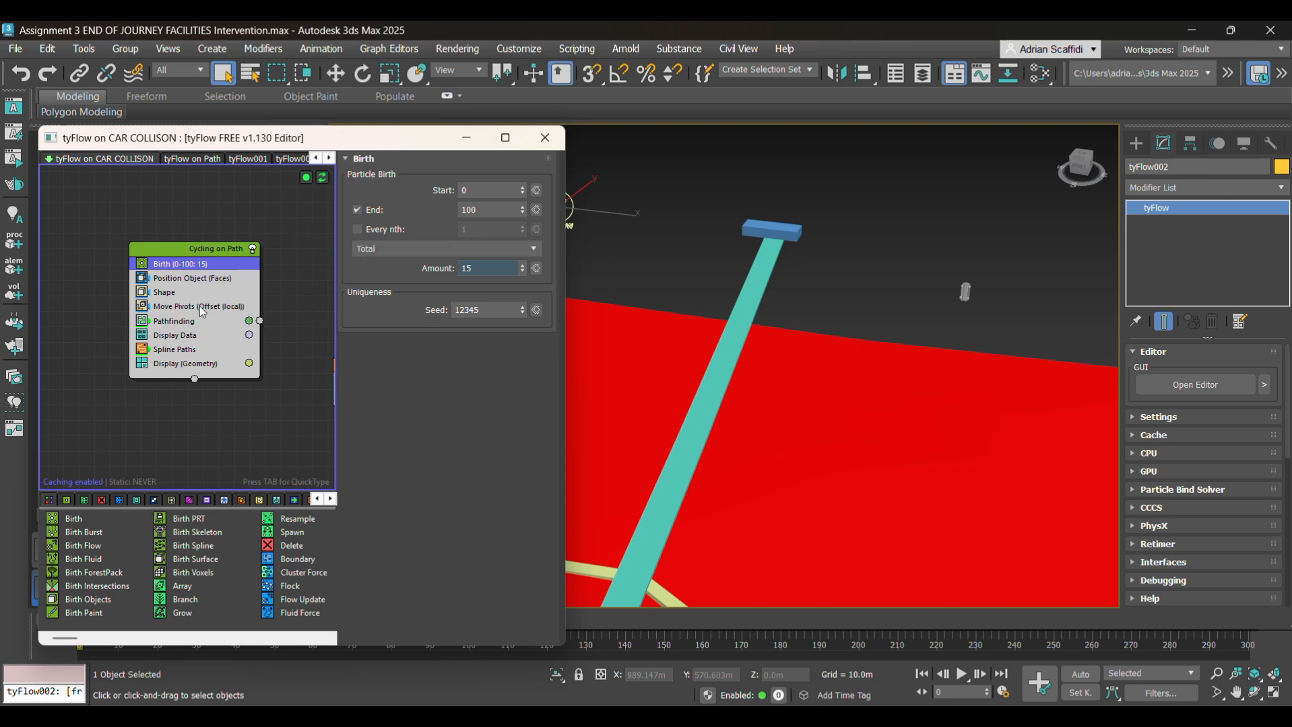
- Replace the deleted entry in the Position Object operator with the blue "car start" box
click(189, 280)
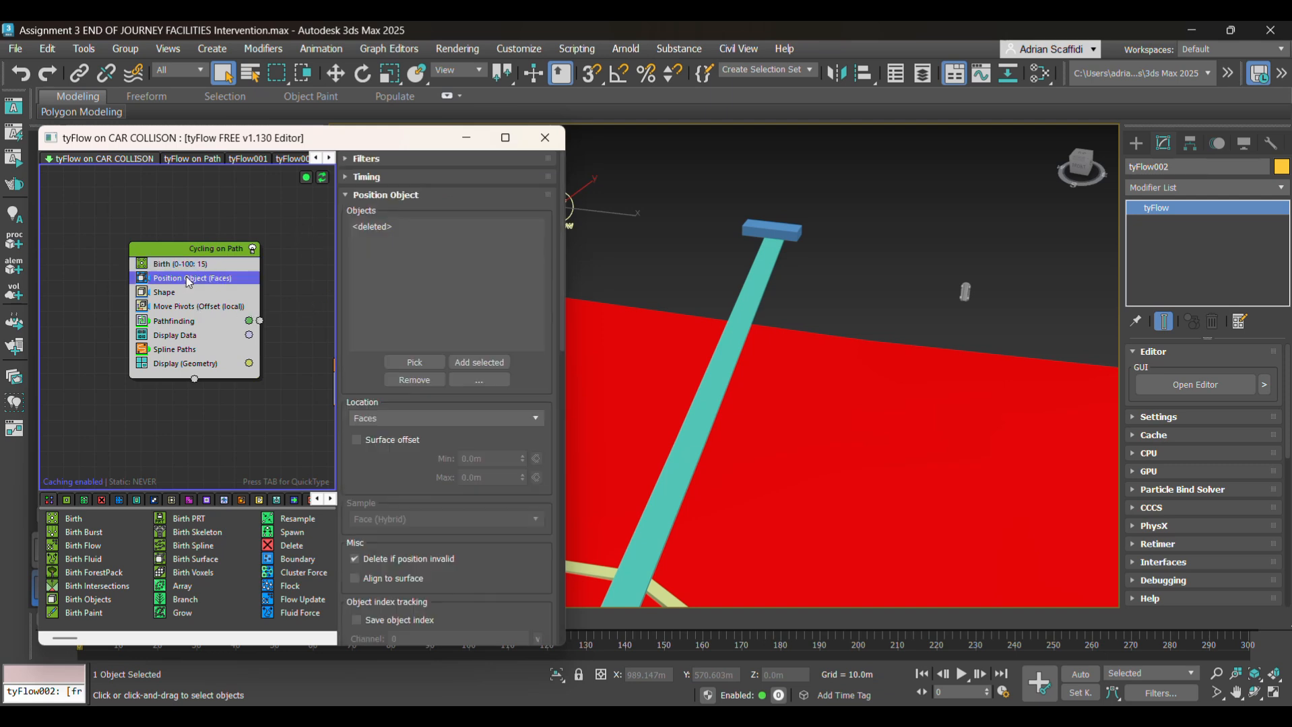
click(384, 229)
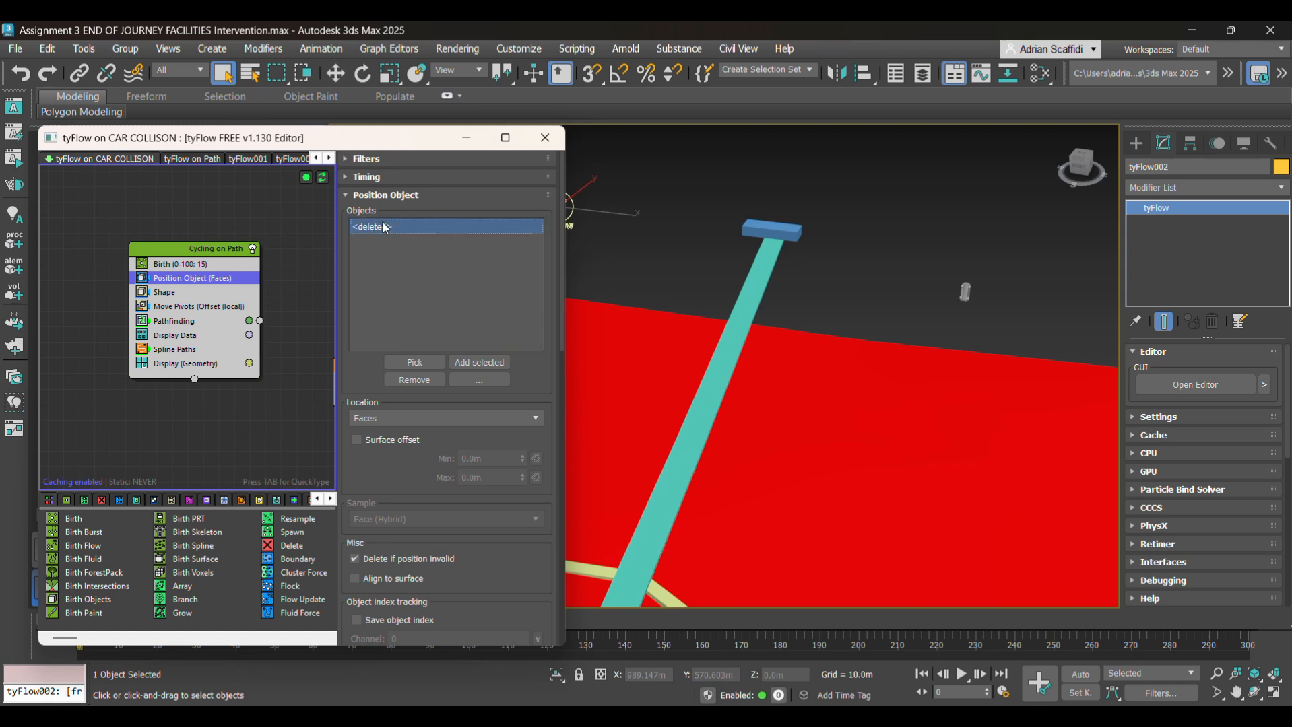
click(433, 382)
click(430, 363)
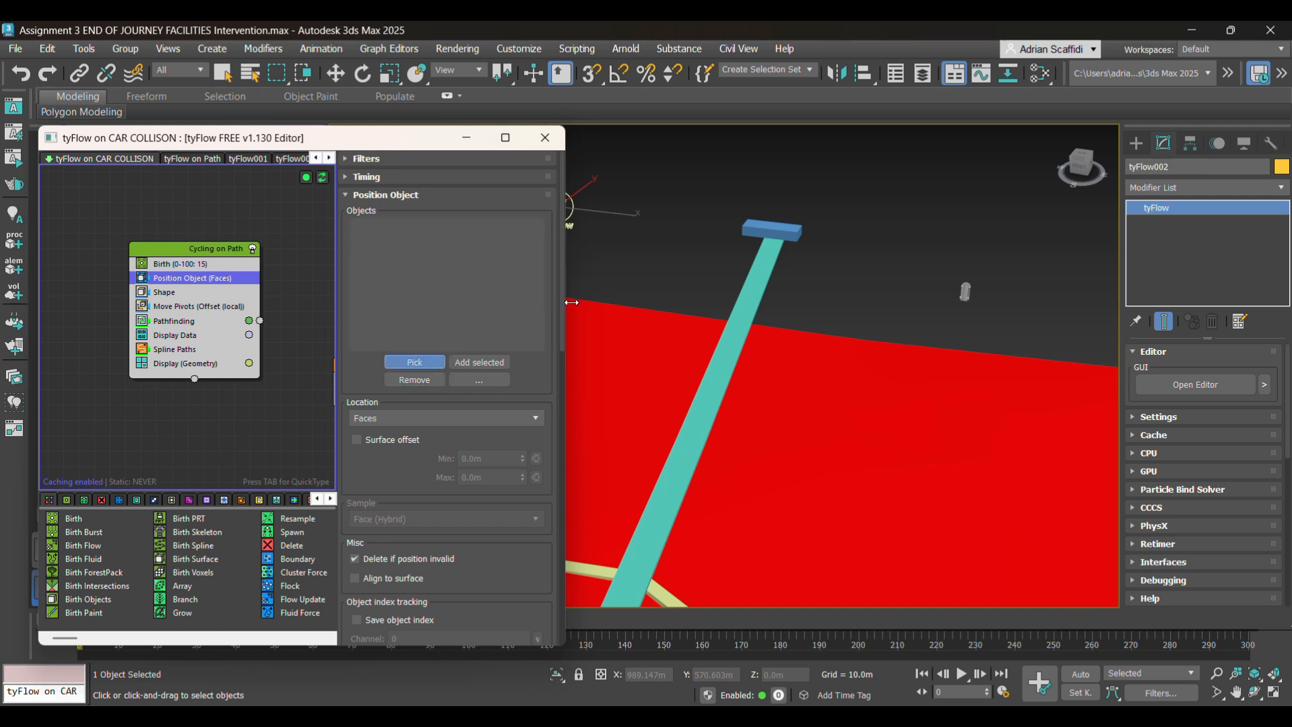
click(753, 222)
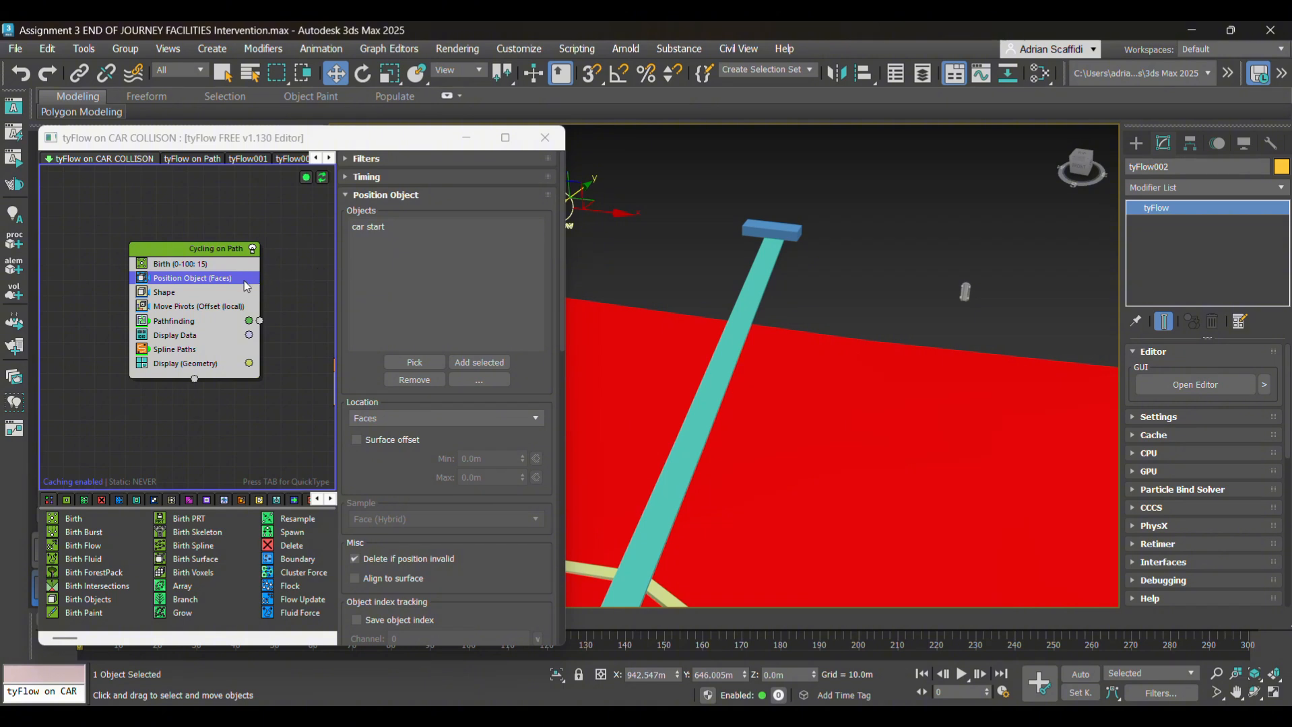
- Remove the deleted entries from the Pathfinding operator's pathfinding meshes and destination objects
click(174, 322)
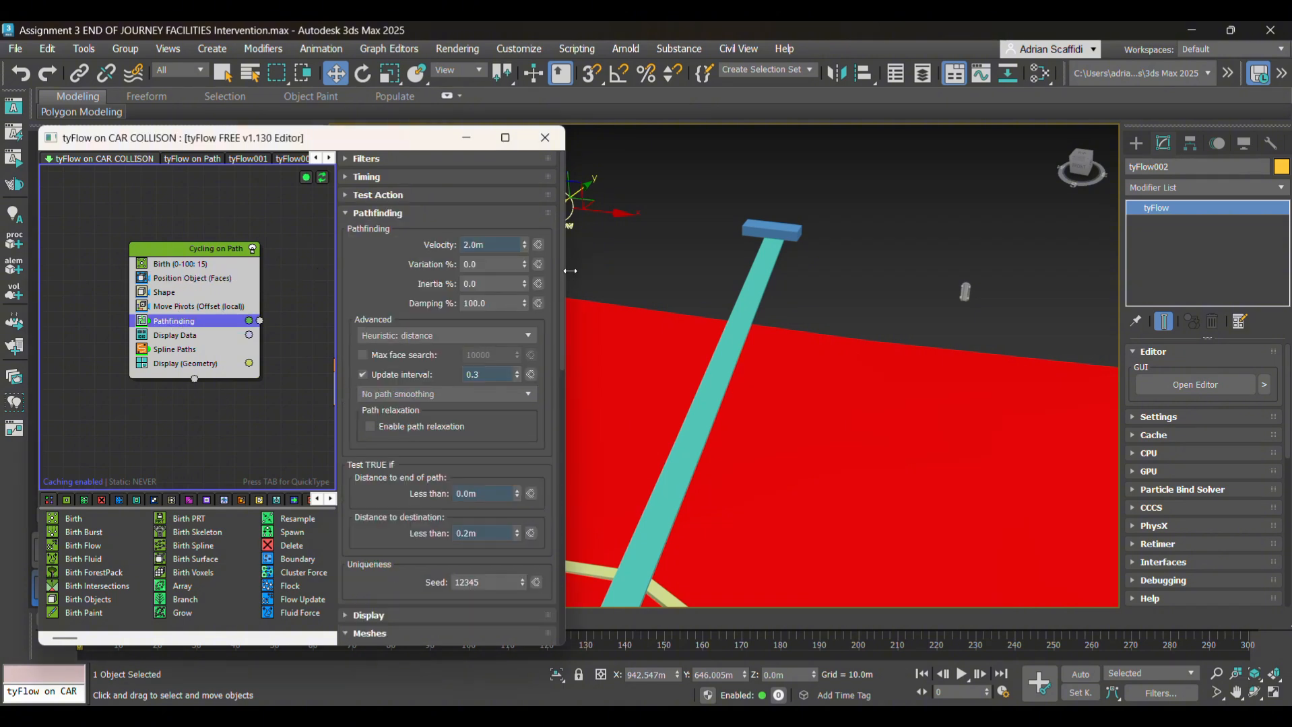
drag(564, 267, 522, 441)
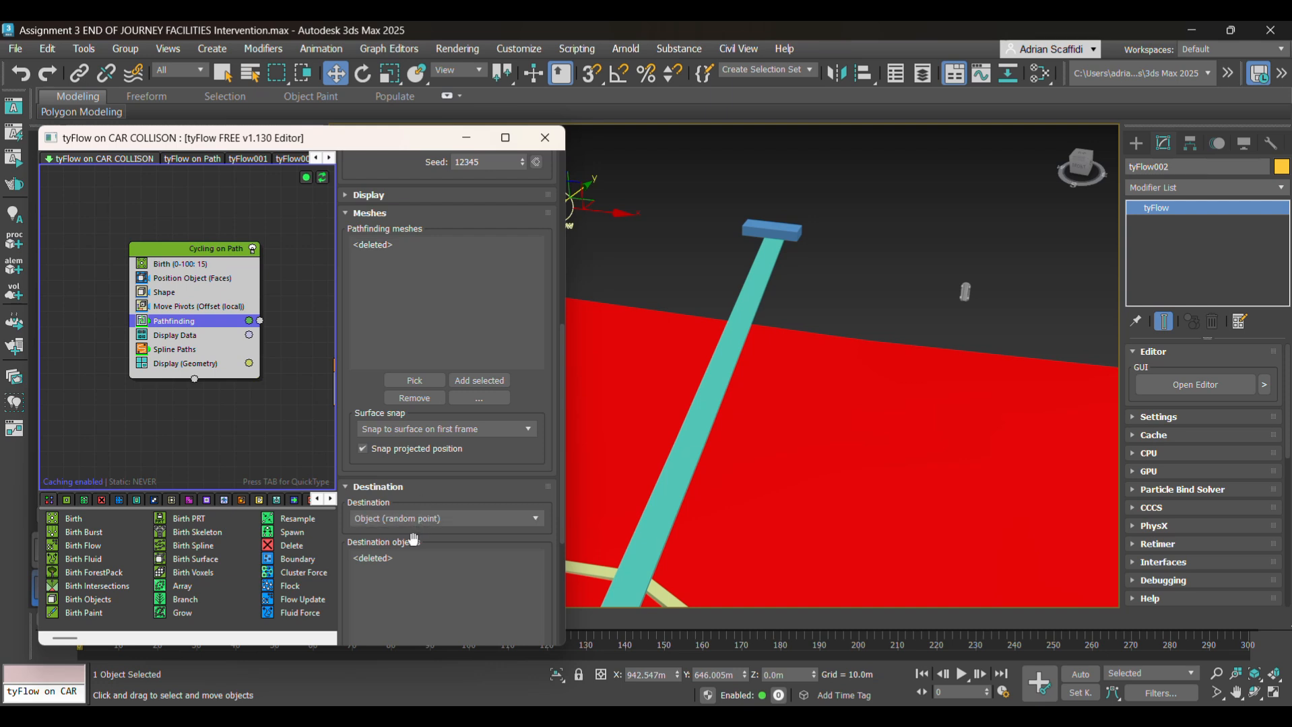
click(372, 246)
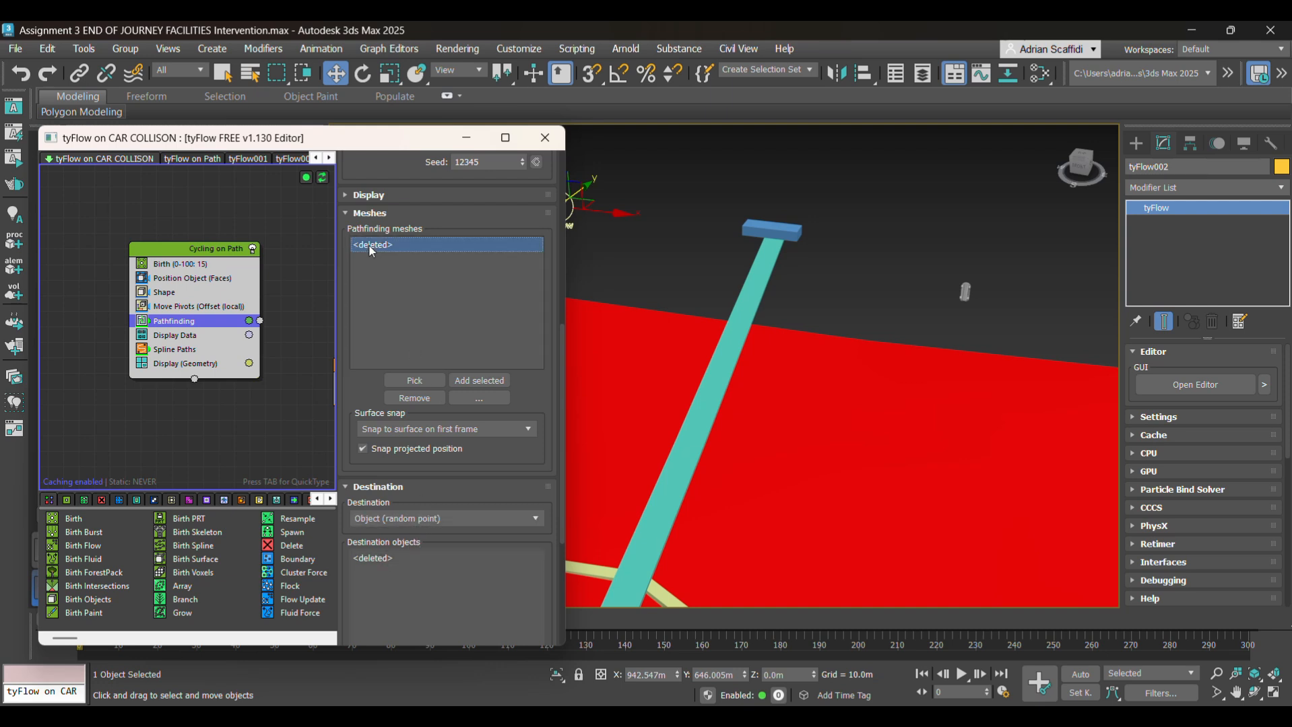
click(428, 402)
click(391, 561)
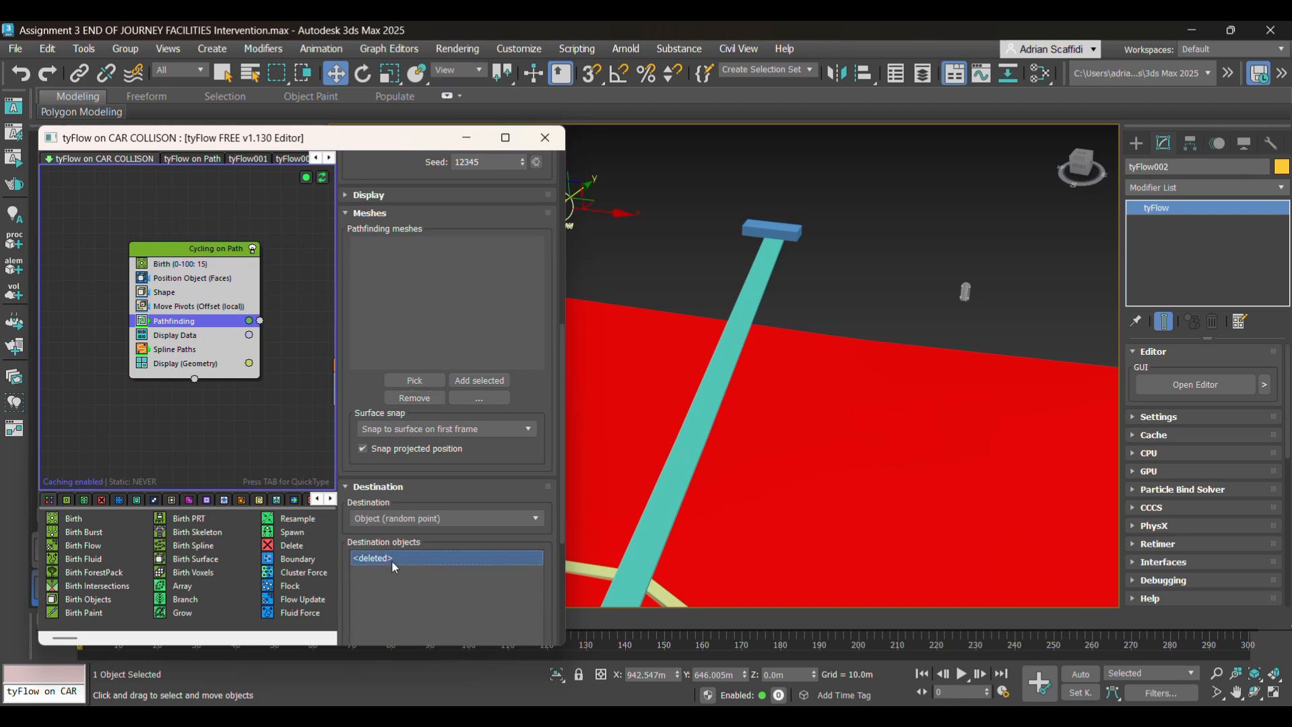
scroll(446, 564, down, 3)
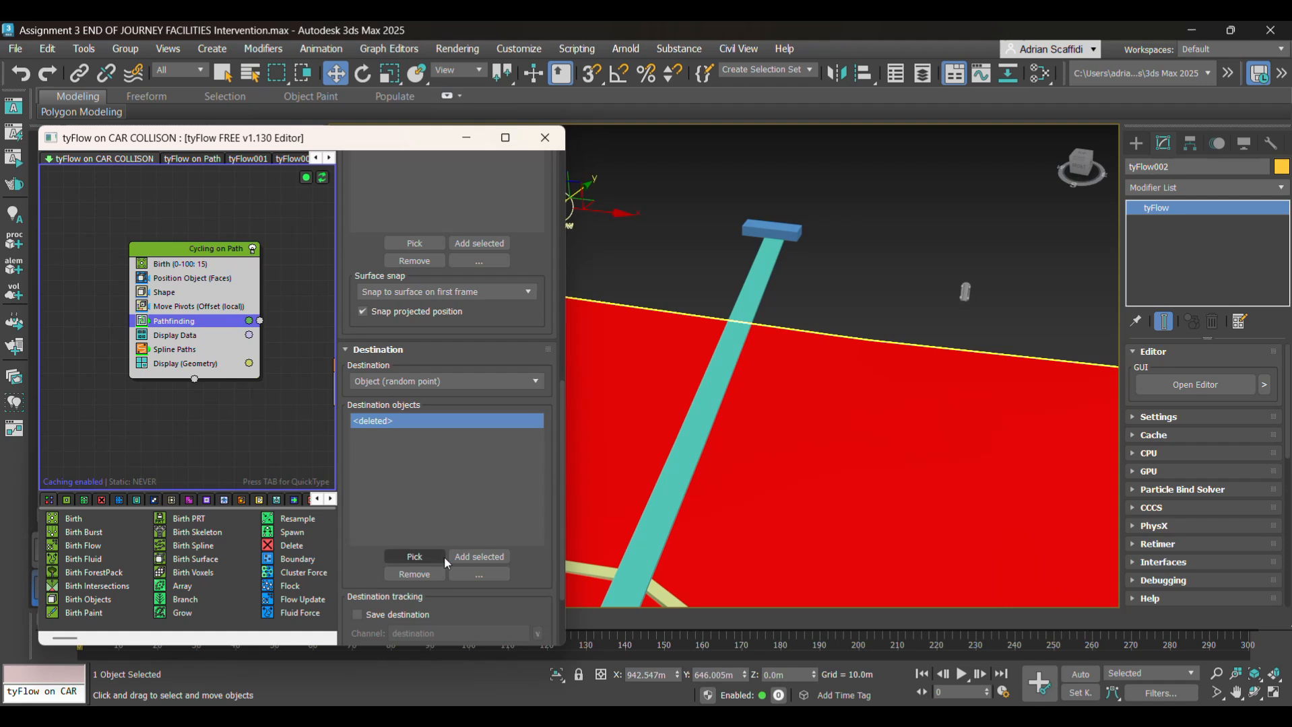
click(433, 575)
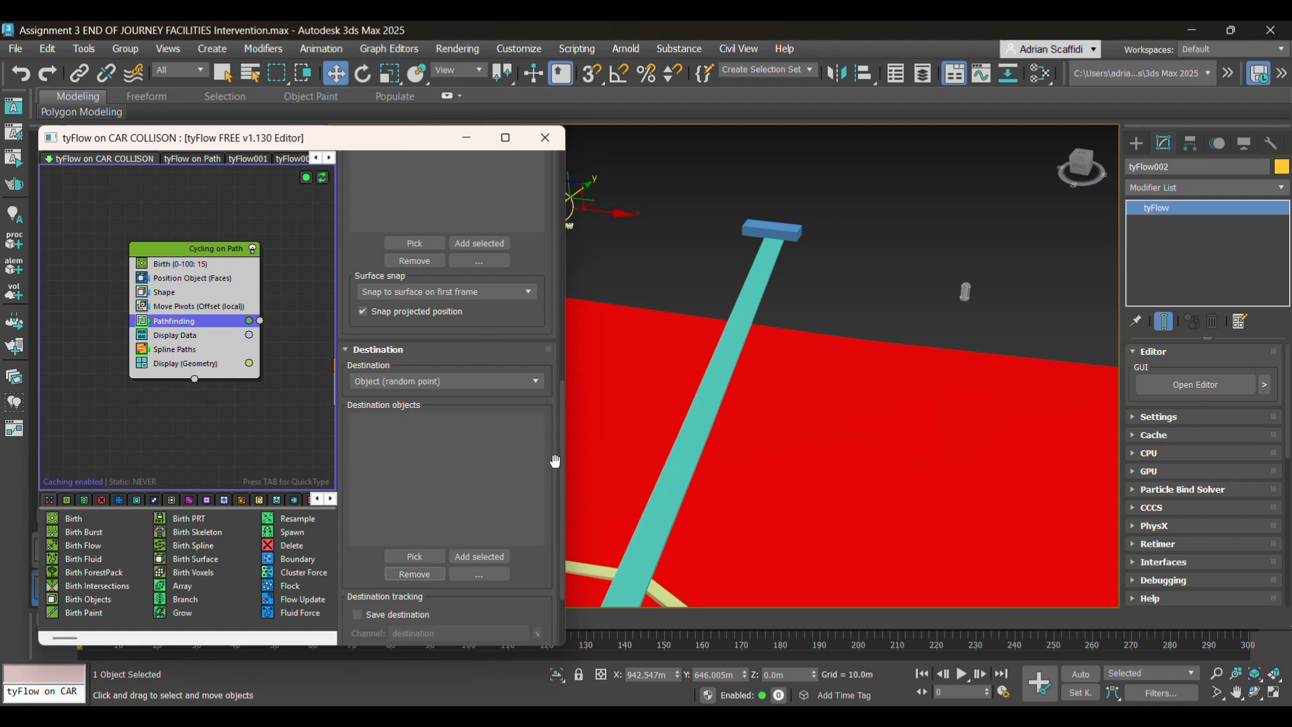
- Add the teal road strip Line002 as the Pathfinding operator's pathfinding mesh
scroll(563, 466, up, 4)
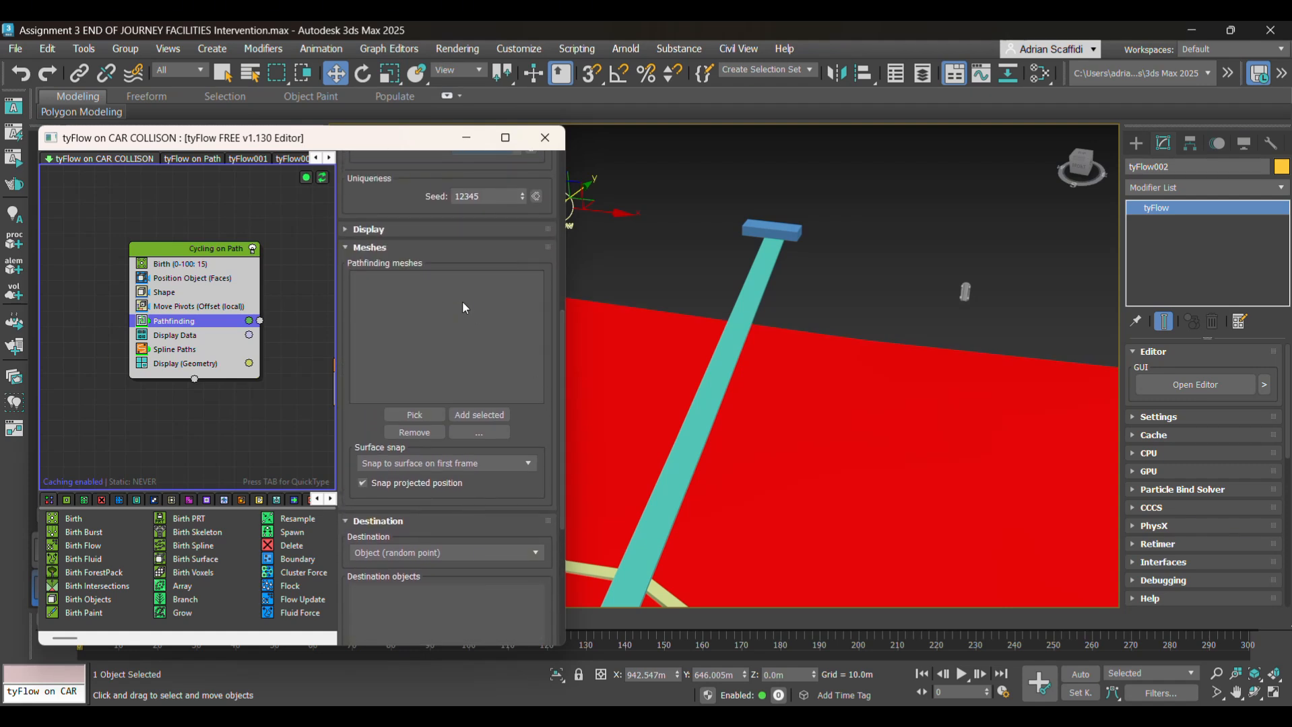
click(414, 415)
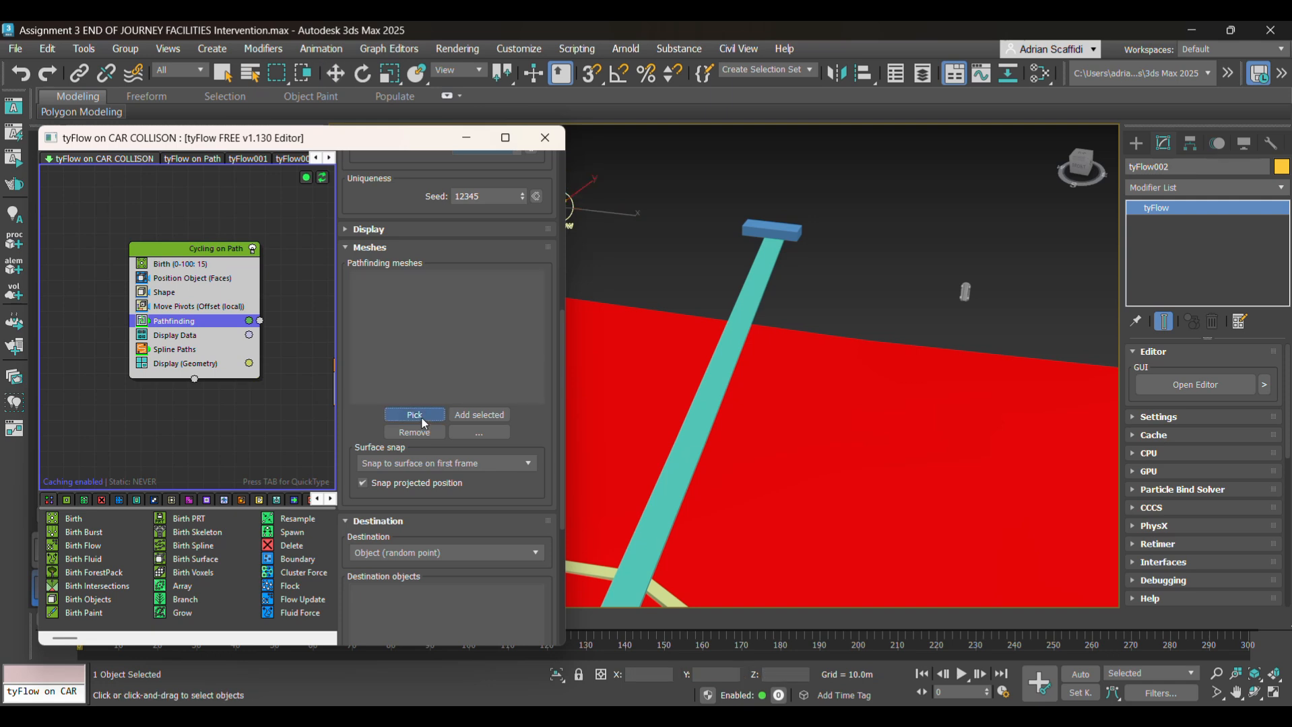
click(713, 383)
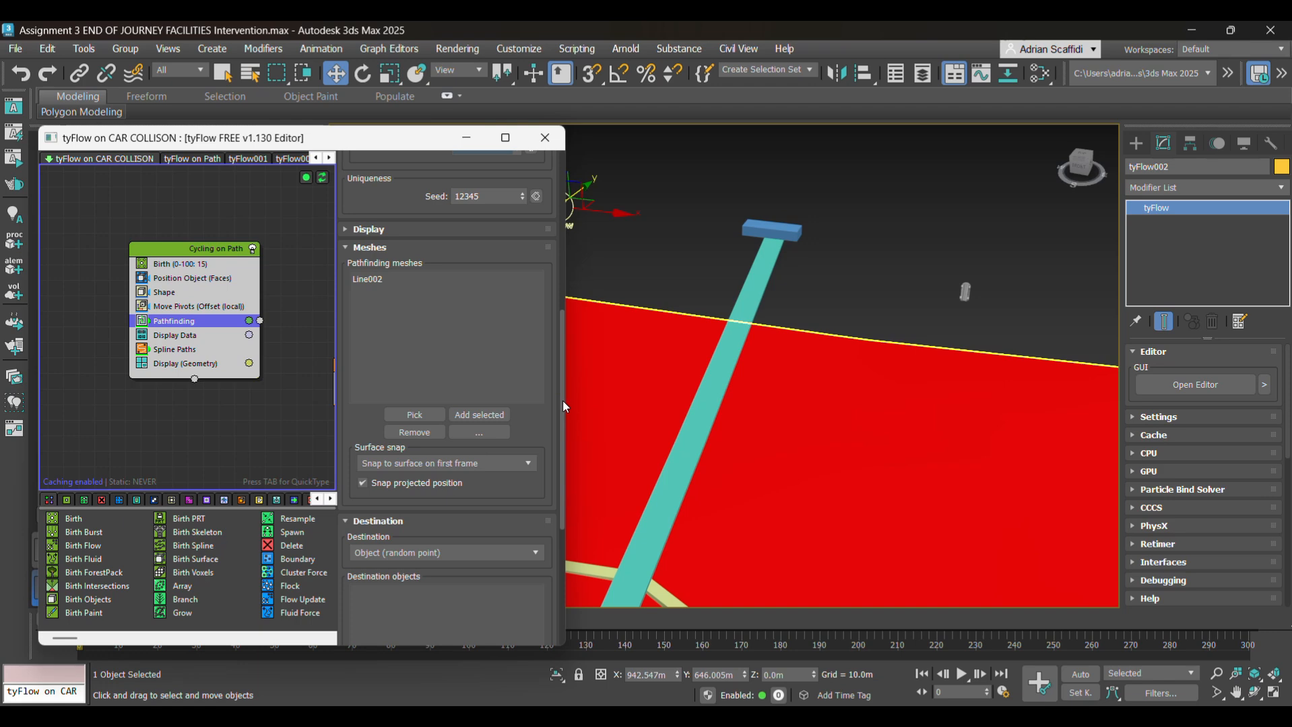
- Add the beige "car end" box at the far end of the teal strip as the Pathfinding destination object
drag(562, 401, 560, 484)
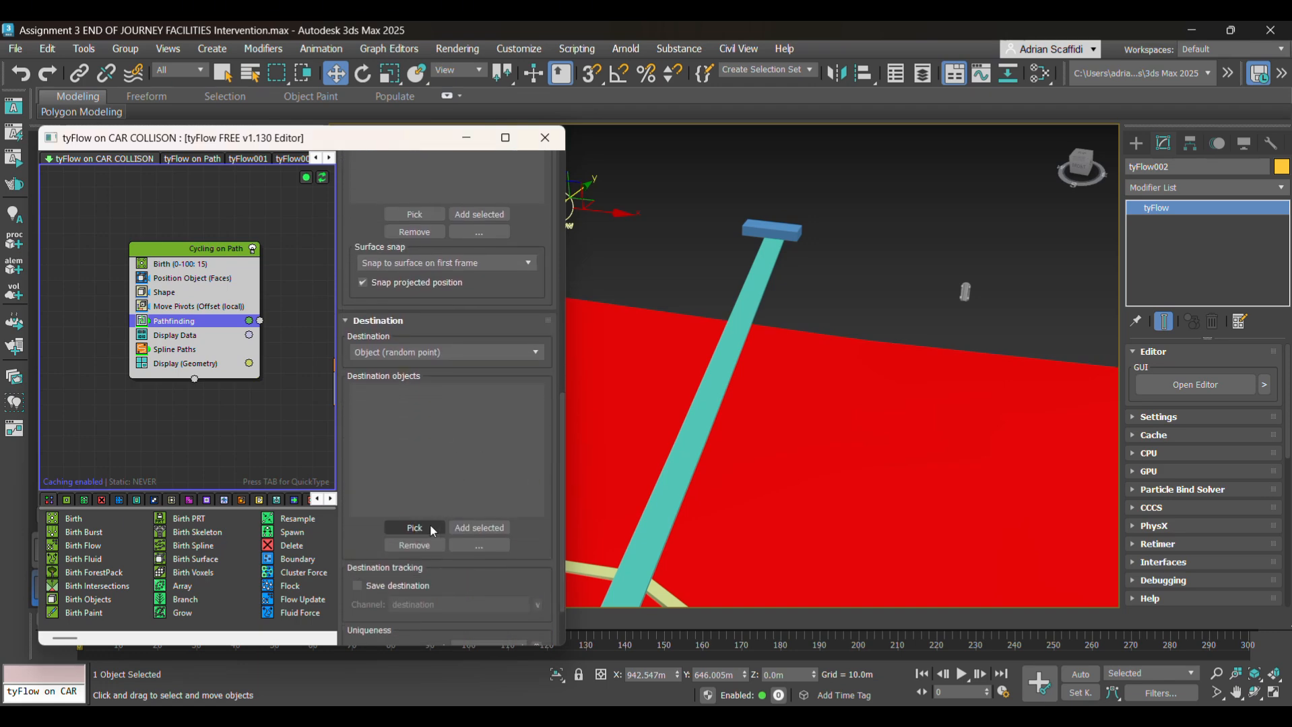
scroll(757, 424, down, 2)
middle_drag(758, 425, 793, 333)
scroll(793, 333, down, 2)
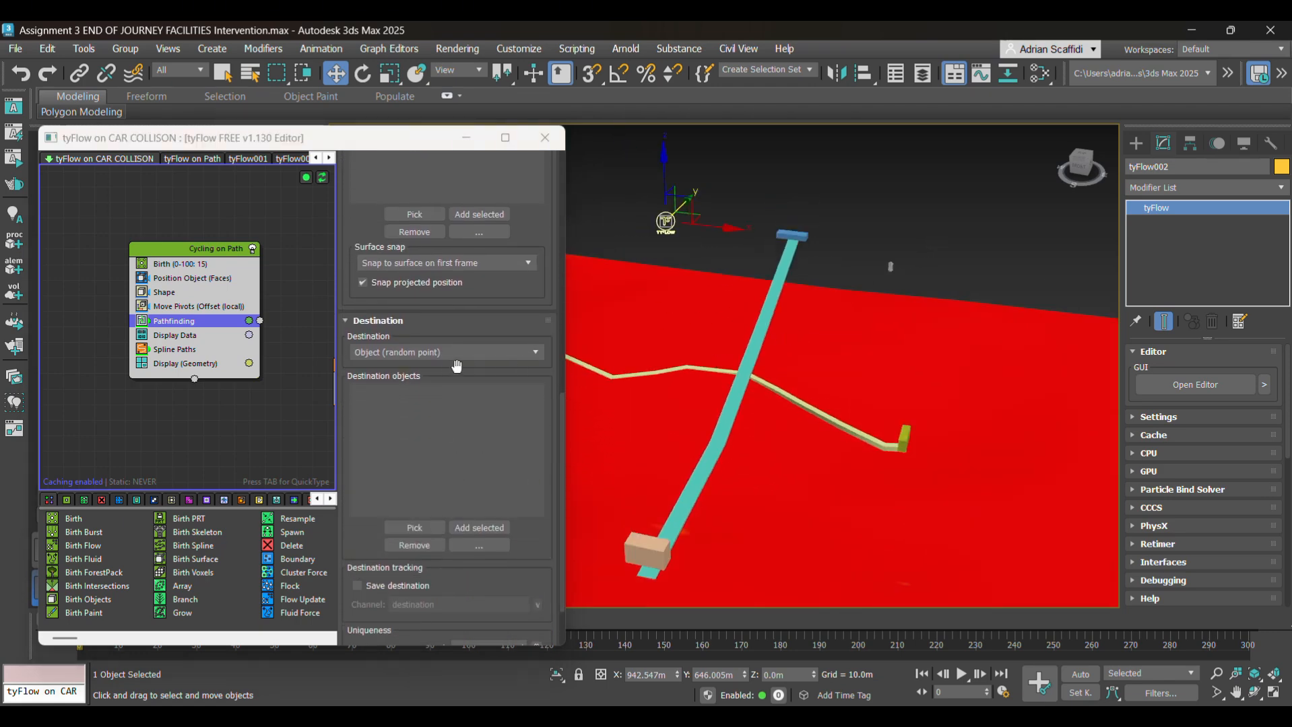
click(415, 527)
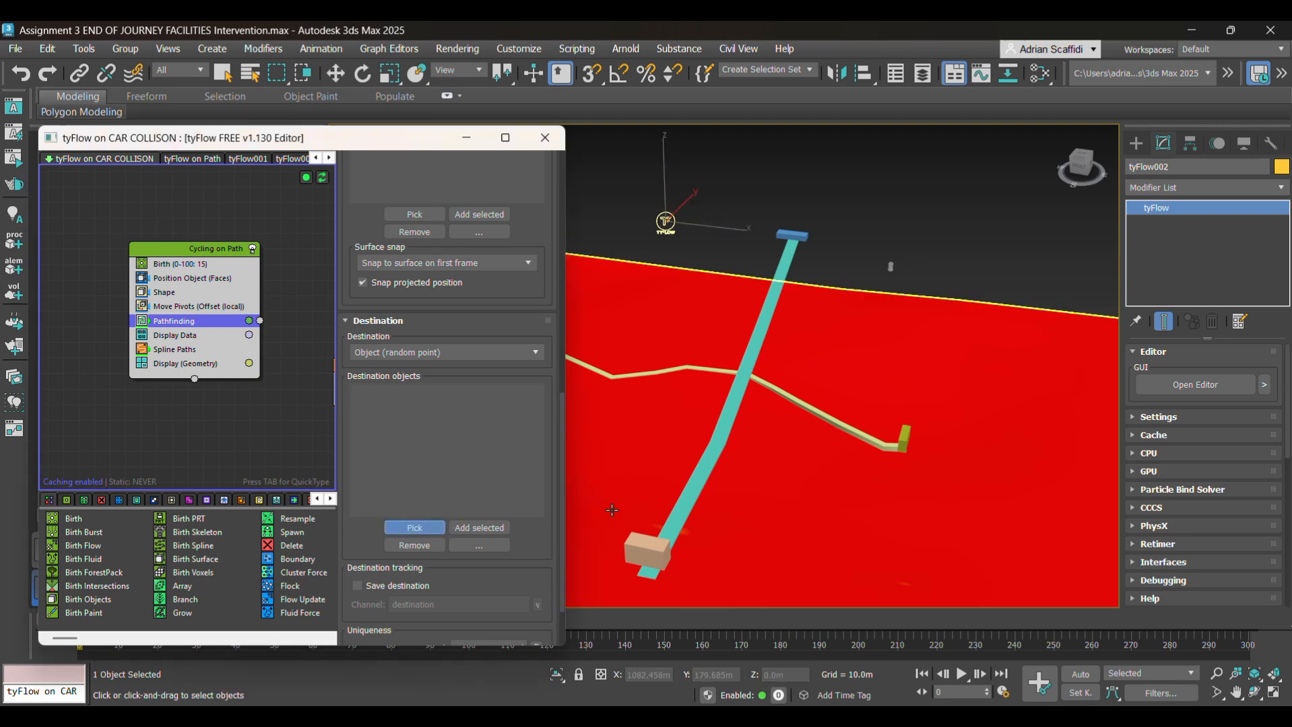
click(643, 549)
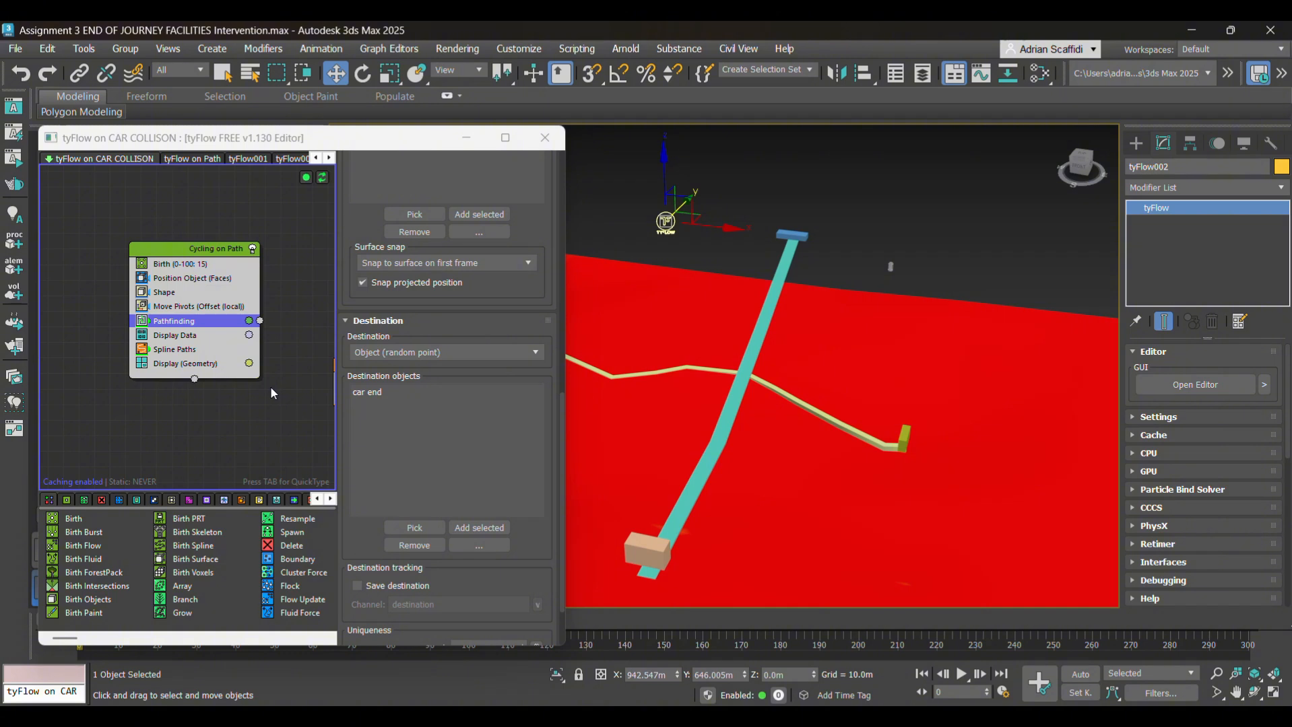
- Preview the cars moving along the teal strip in the viewport and set the playback speed to 2x
click(465, 139)
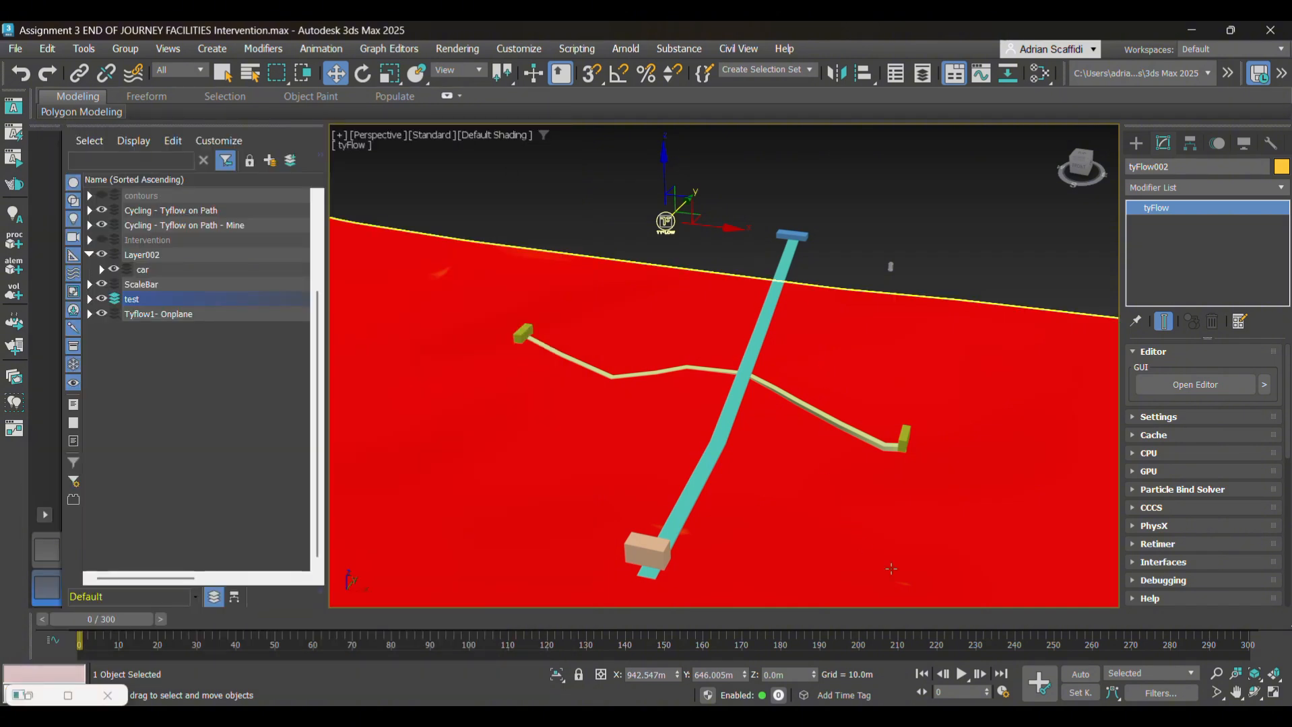
click(972, 674)
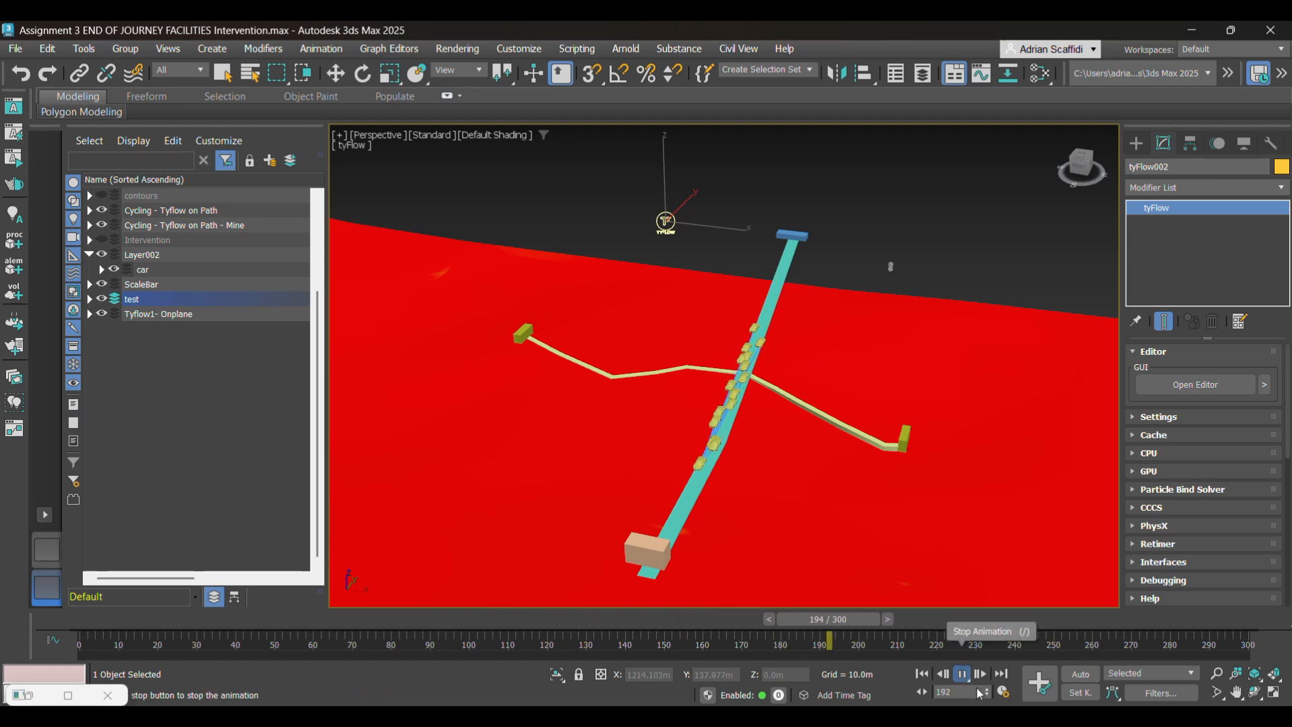
click(1004, 693)
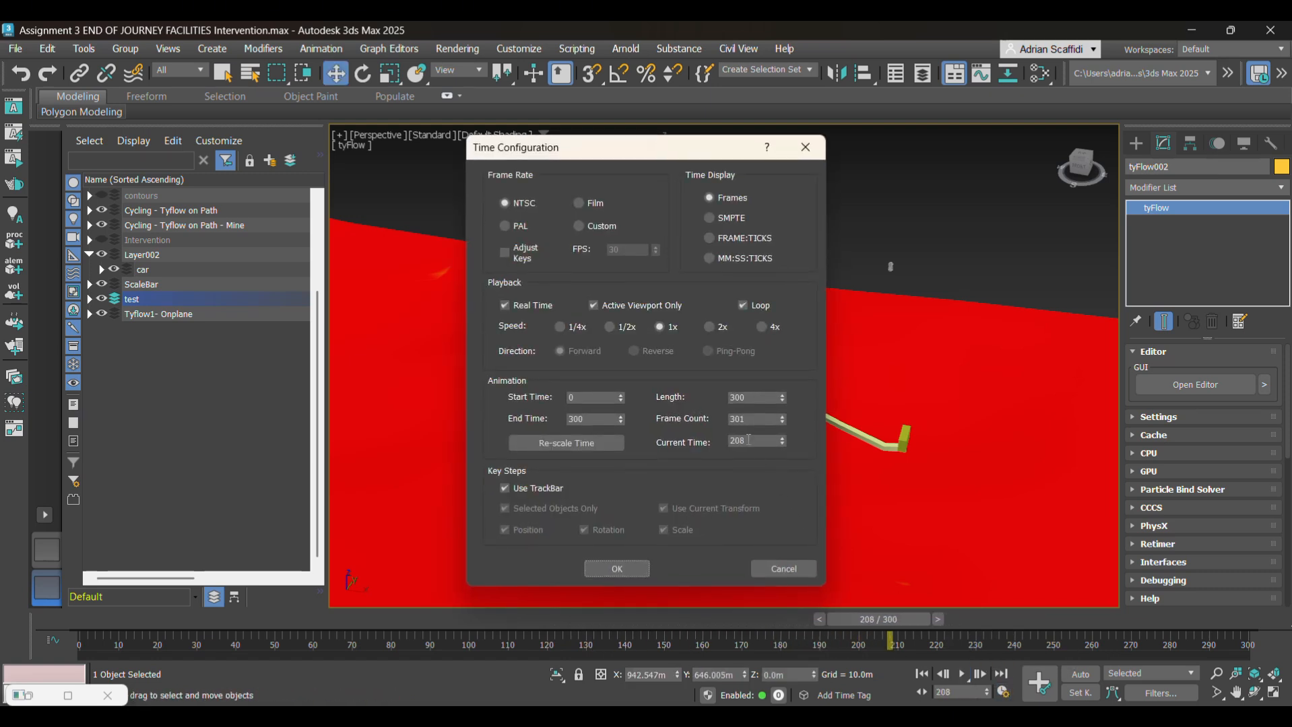
click(709, 328)
click(630, 571)
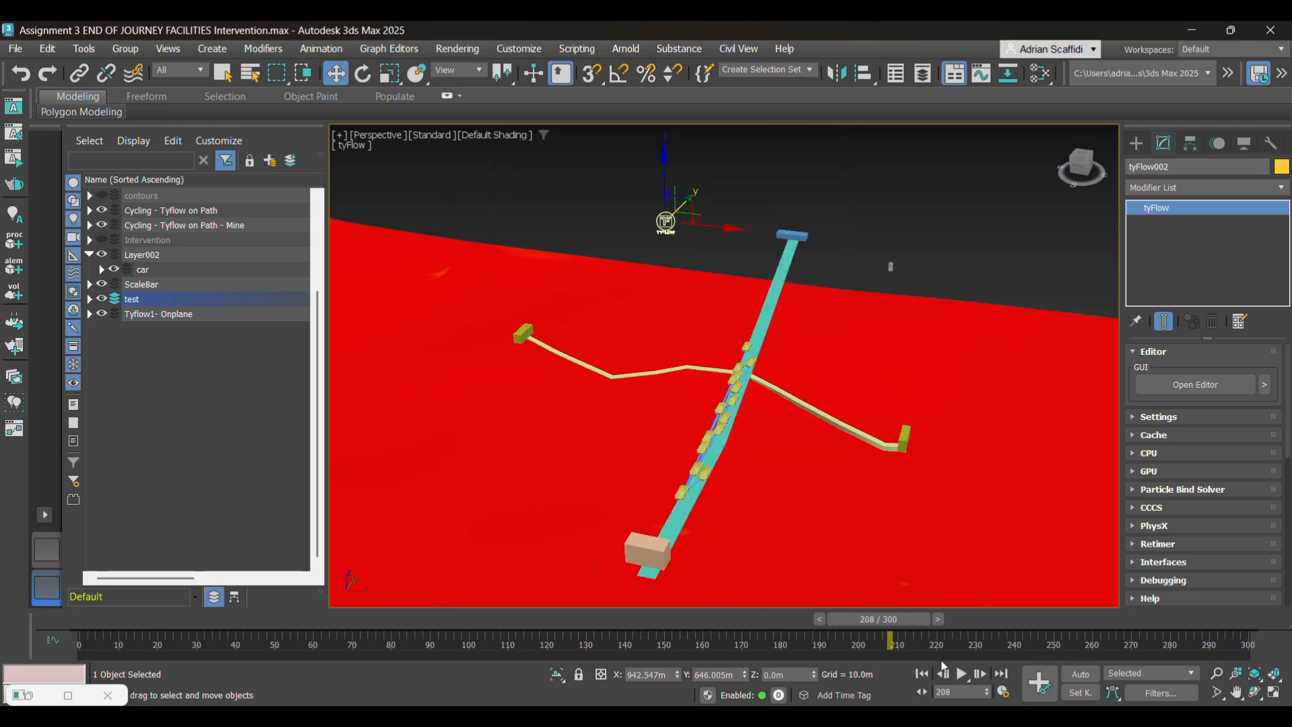
- Play the car animation at the faster speed, stop it and return the timeline to frame 0
click(962, 675)
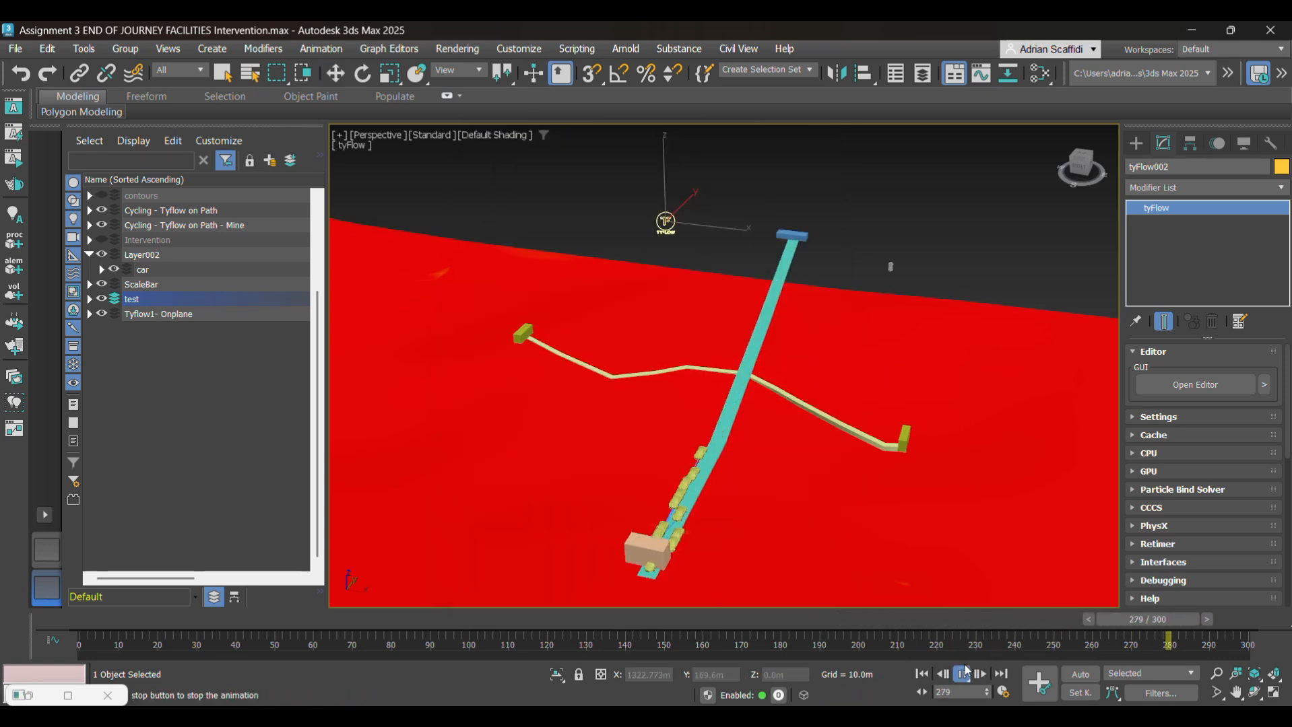
key(w)
click(962, 674)
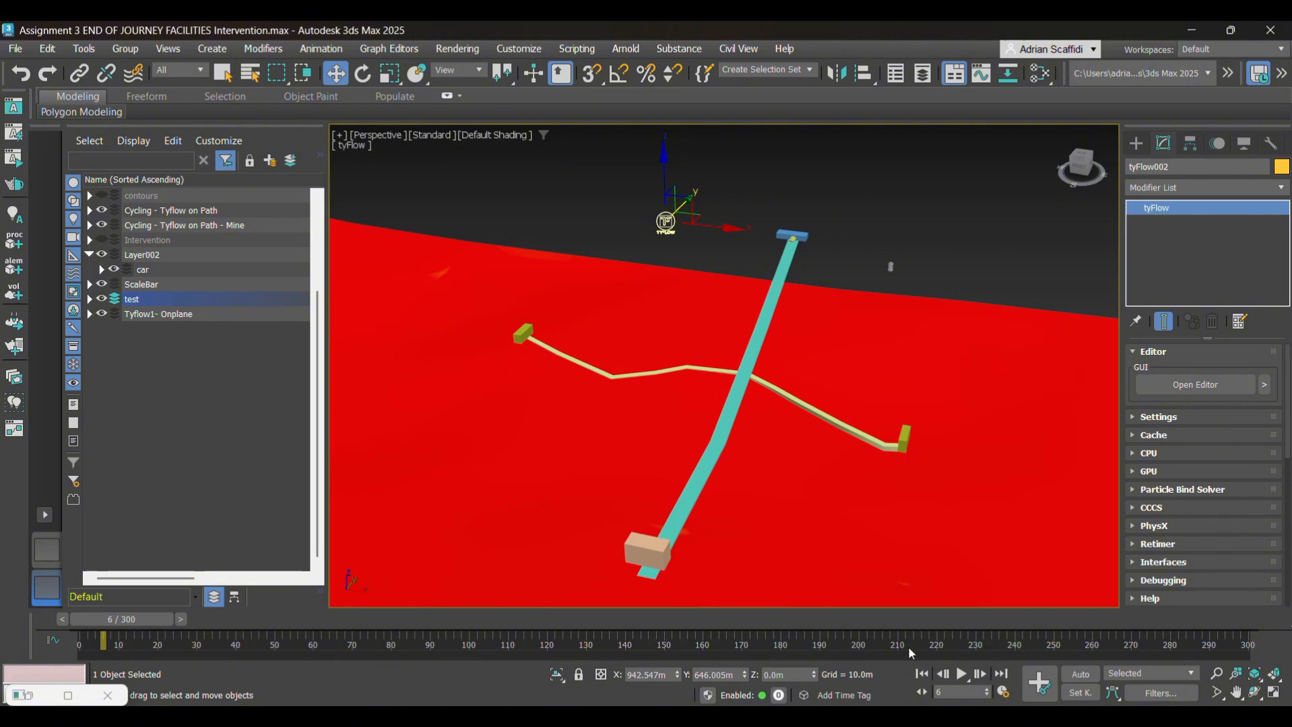
drag(130, 623, 101, 623)
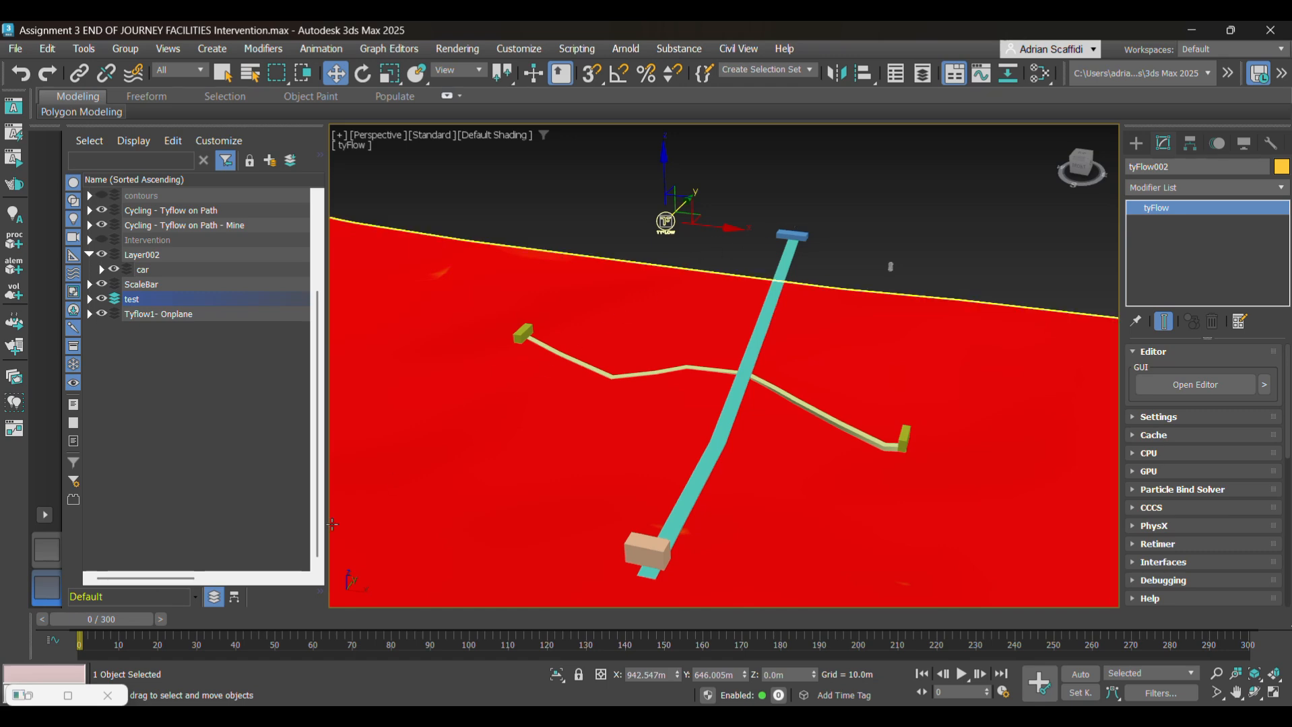
- Restore the tyFlow editor and switch to the "tyFlow on Path" flow
click(51, 694)
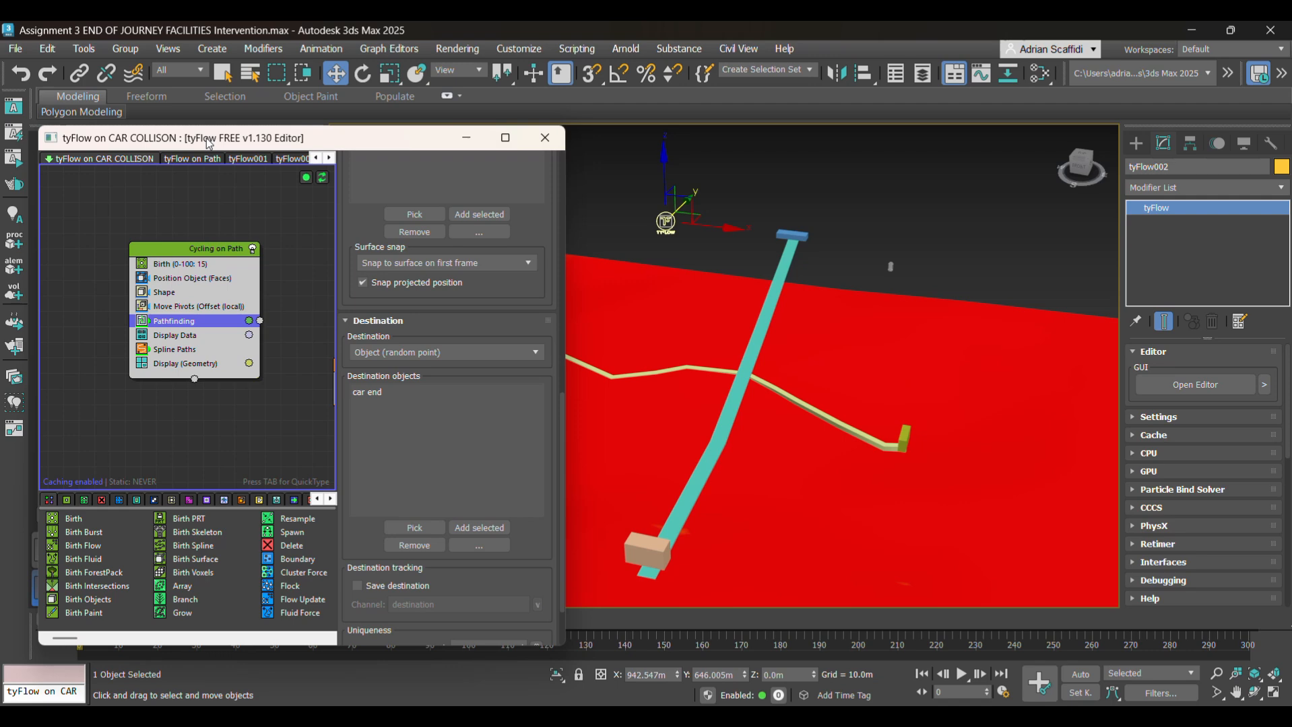
drag(206, 138, 230, 137)
middle_drag(280, 213, 282, 256)
click(225, 158)
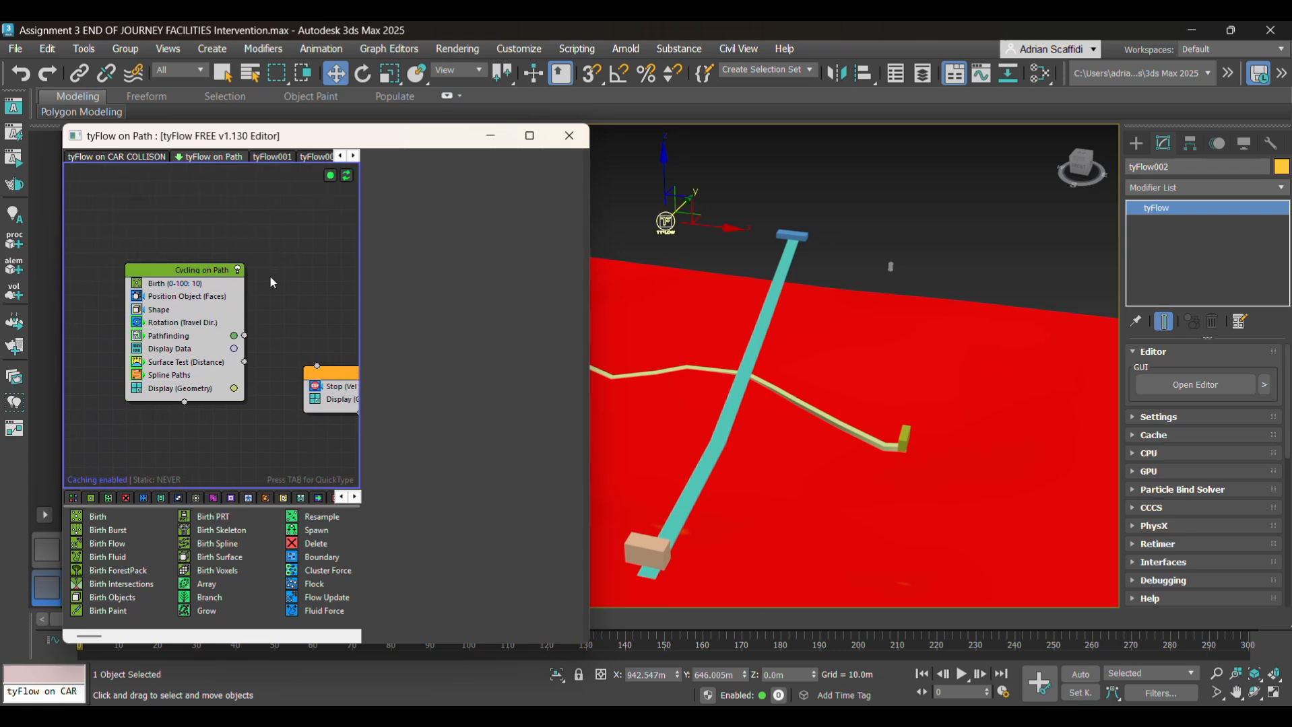
- Add a Birth operator as a new event below the Cycling on Path event and delete that event
drag(114, 519, 104, 518)
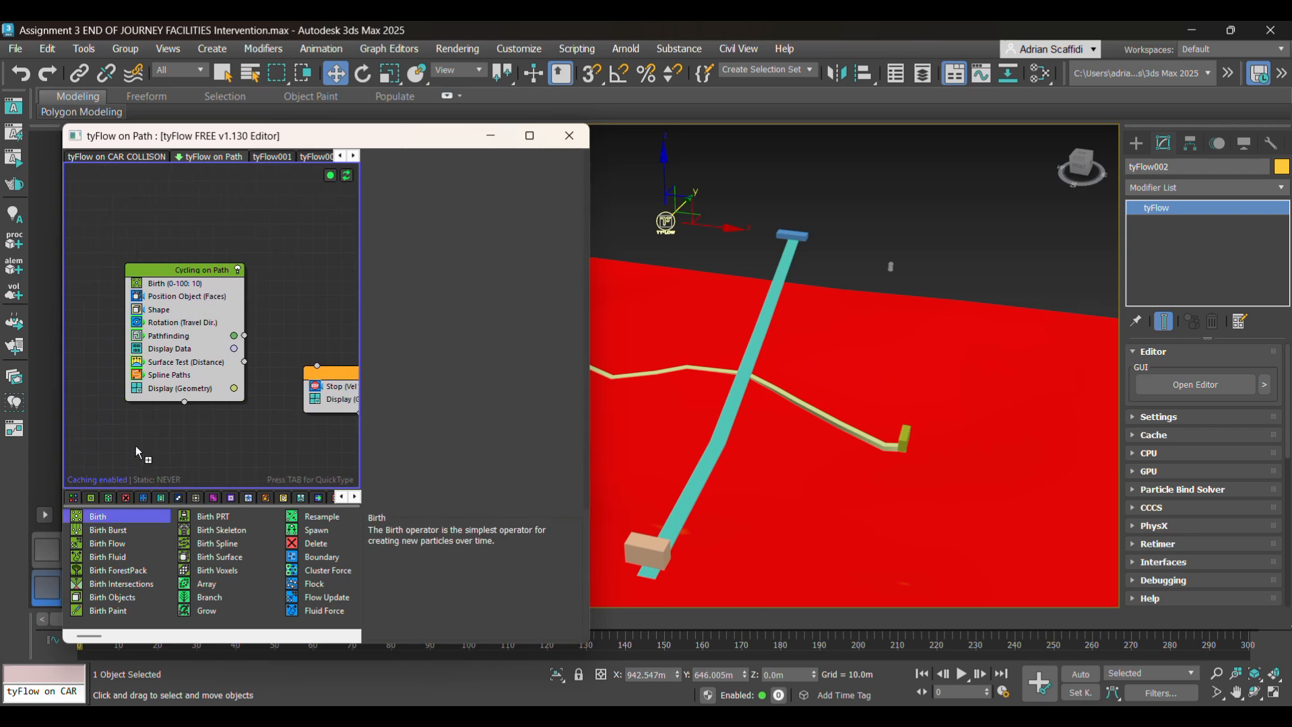
drag(135, 446, 136, 435)
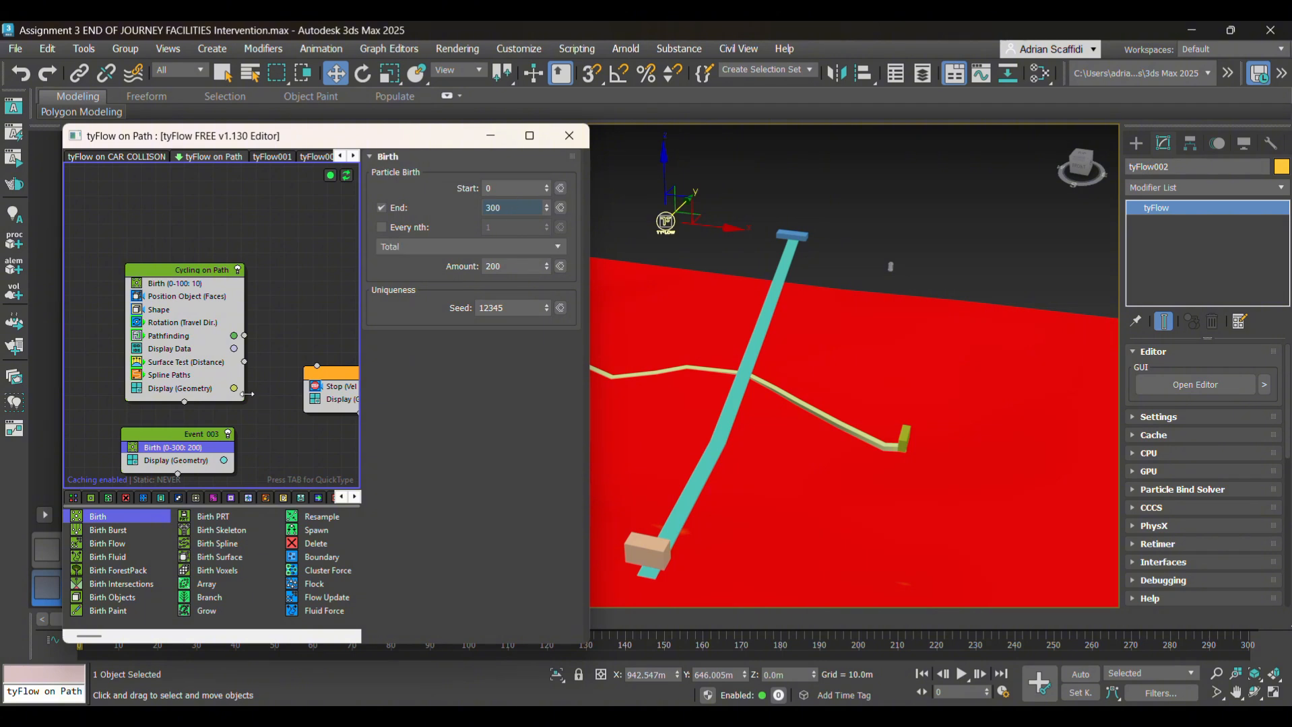
click(154, 436)
click(153, 433)
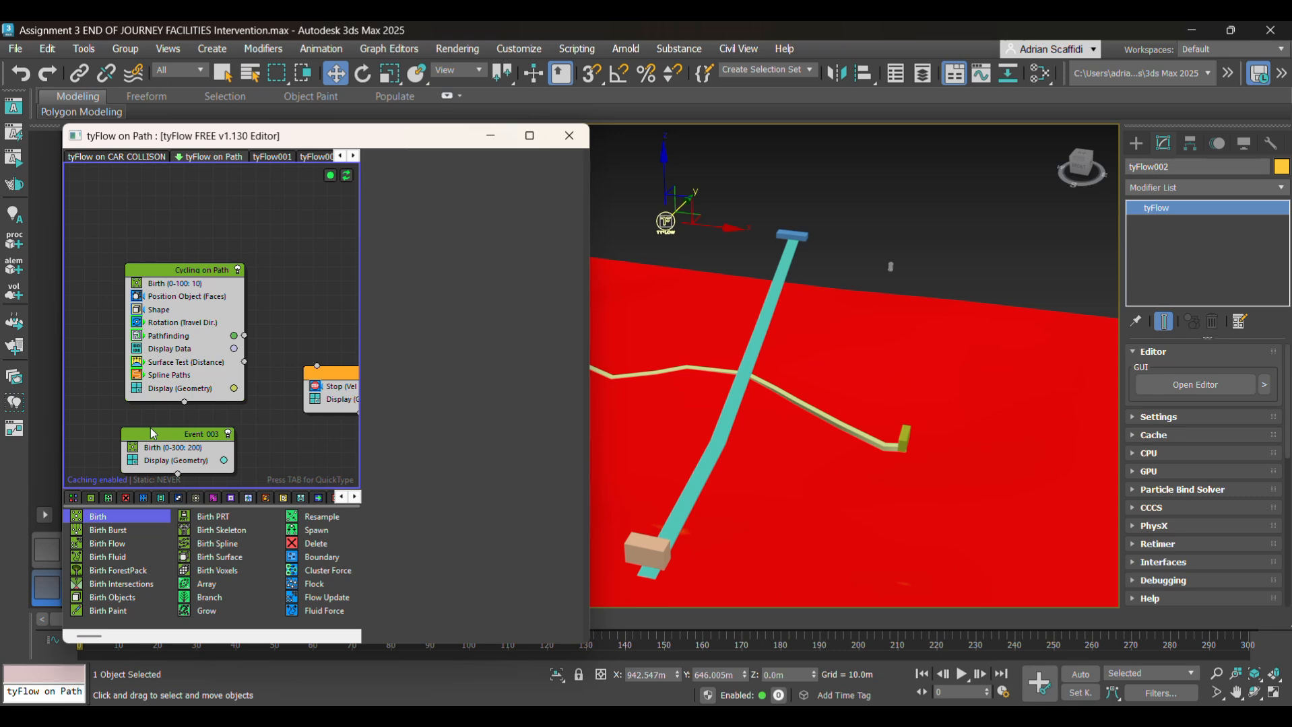
click(155, 435)
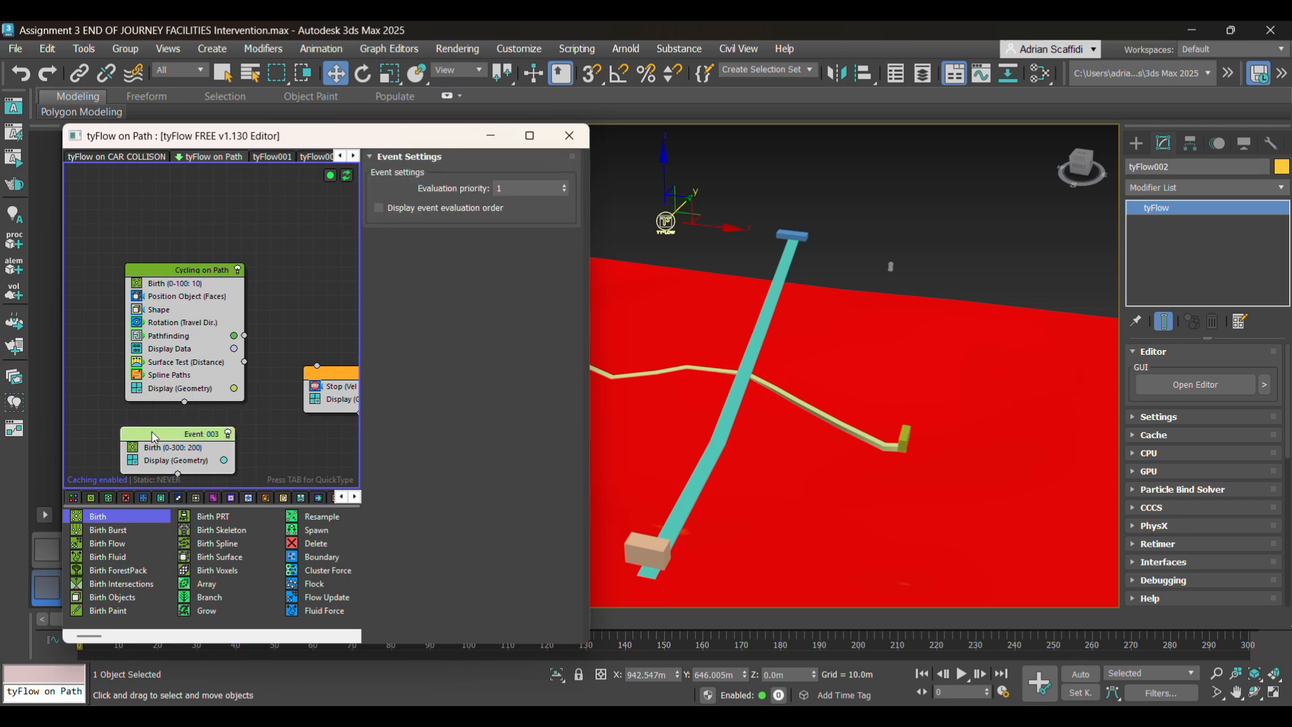
key(Delete)
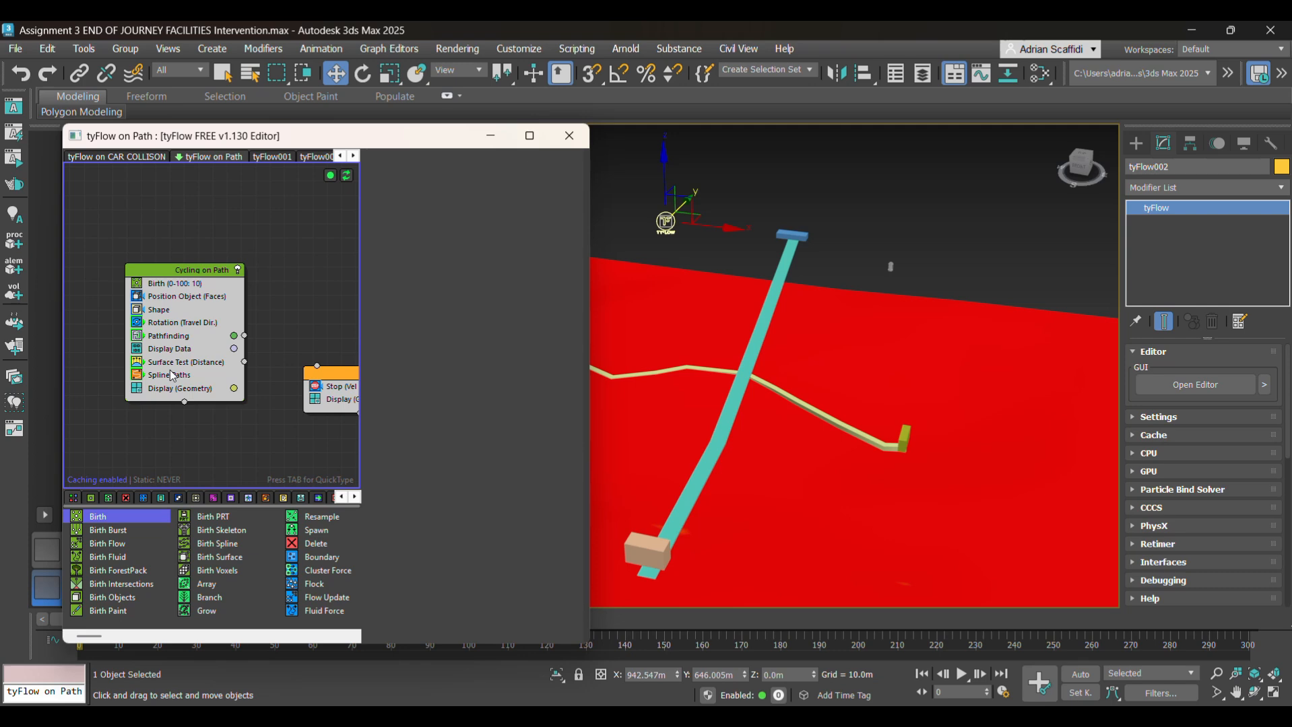
- Replace the deleted entry in the Position Object operator with Box015, the olive box at the beige path's near end
drag(285, 140, 276, 131)
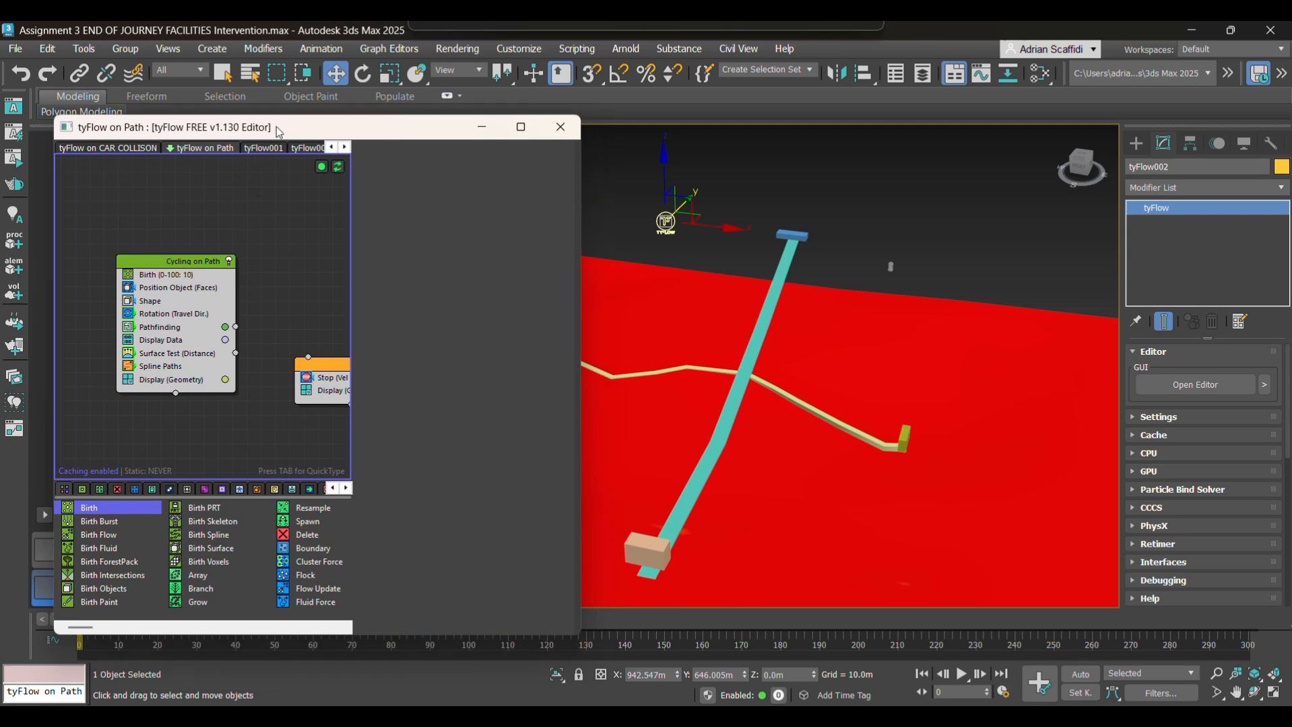
click(175, 288)
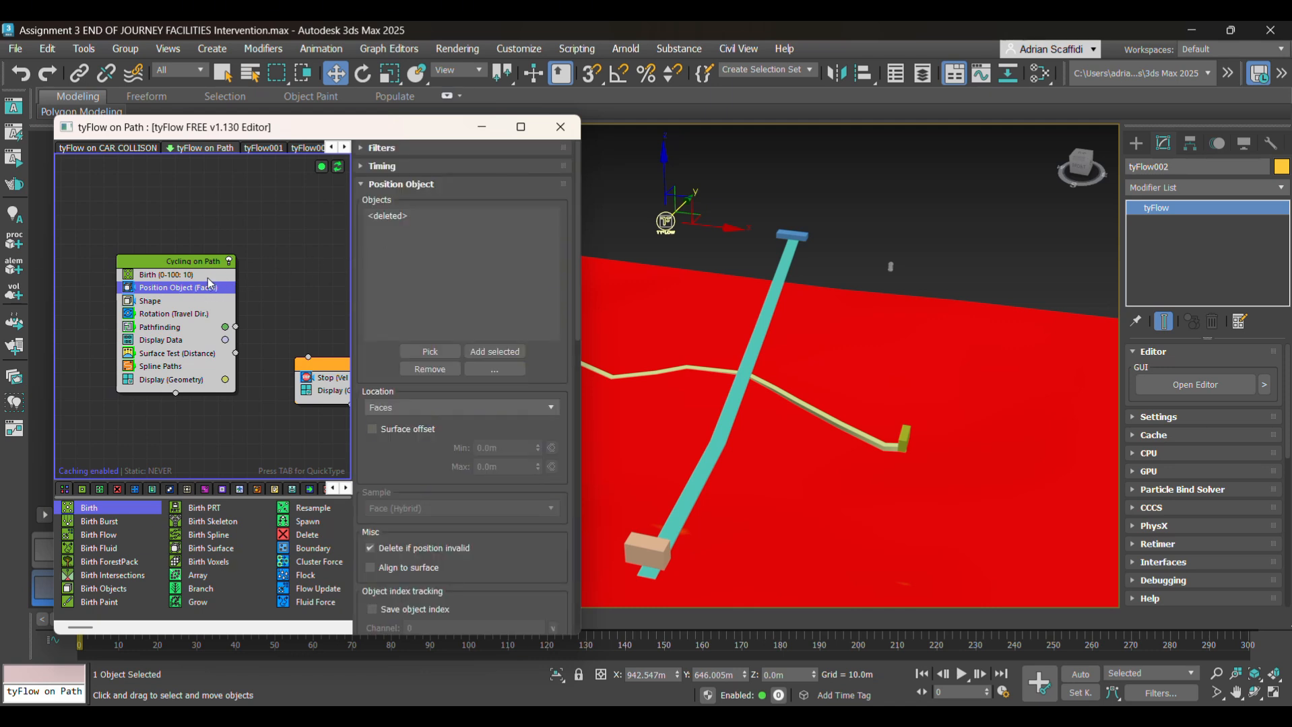
alt+middle_drag(692, 271, 780, 295)
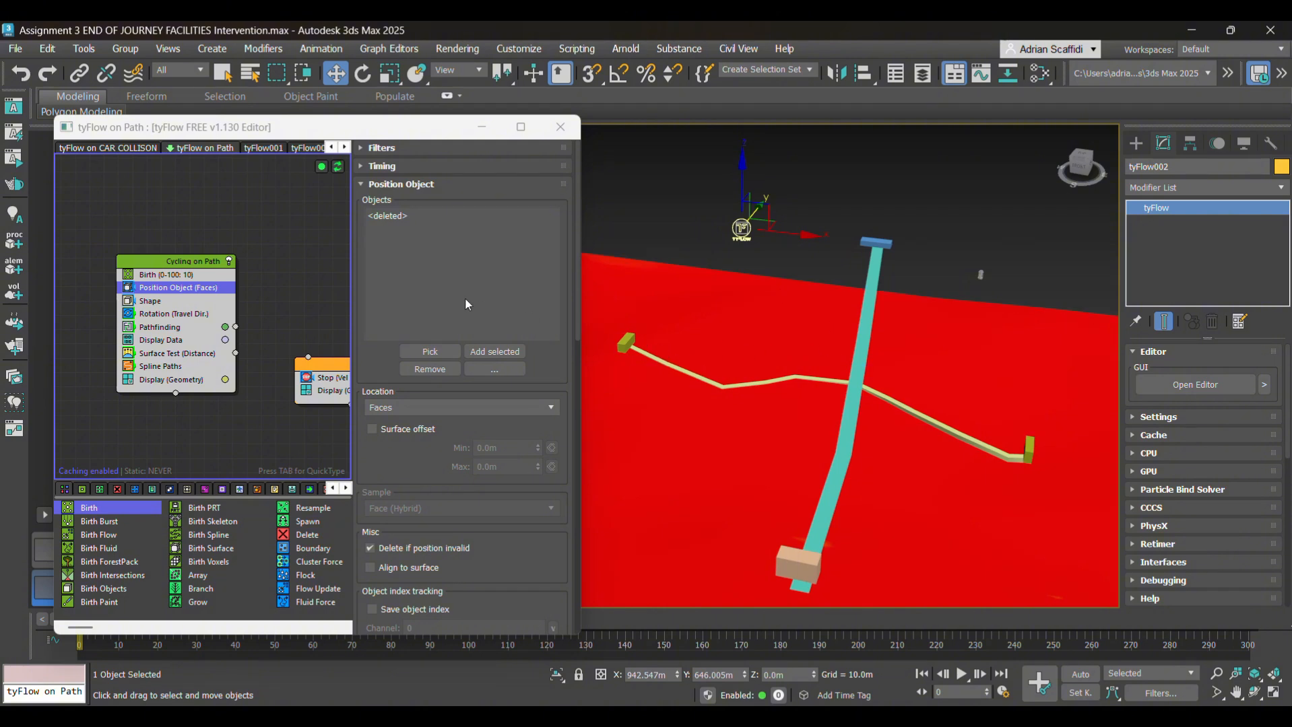
click(405, 215)
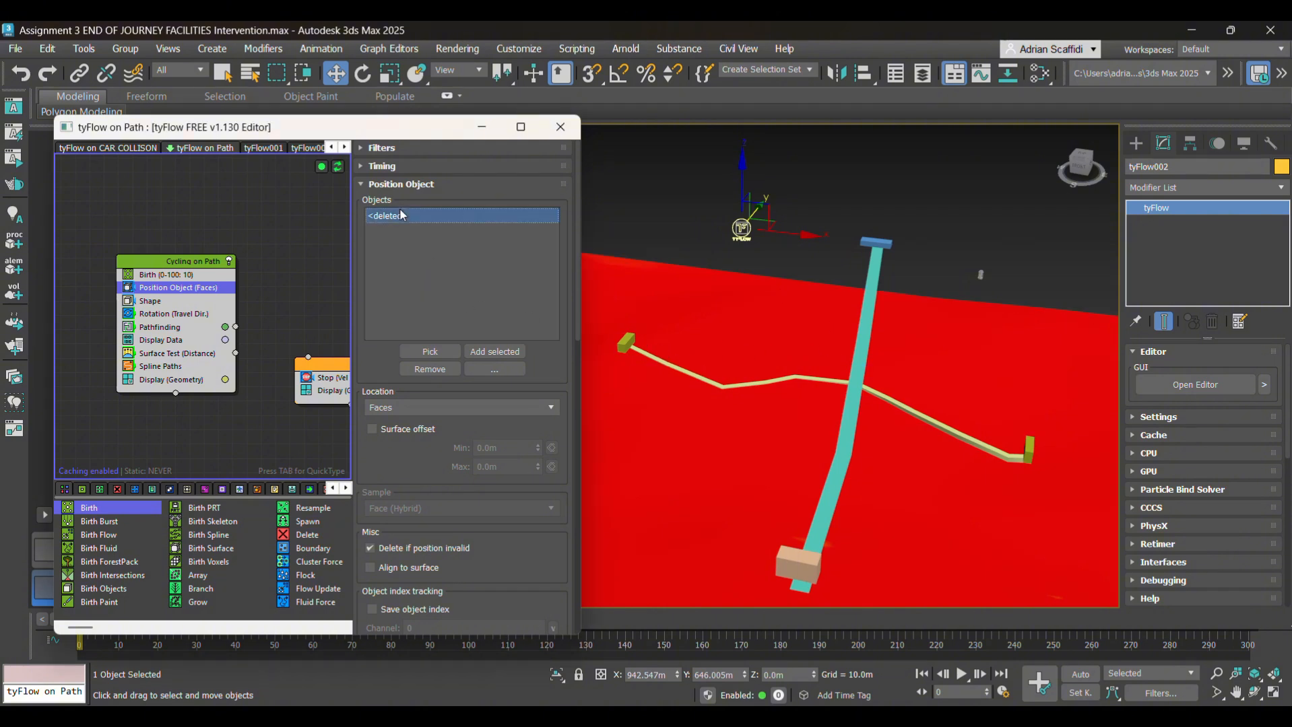
click(438, 372)
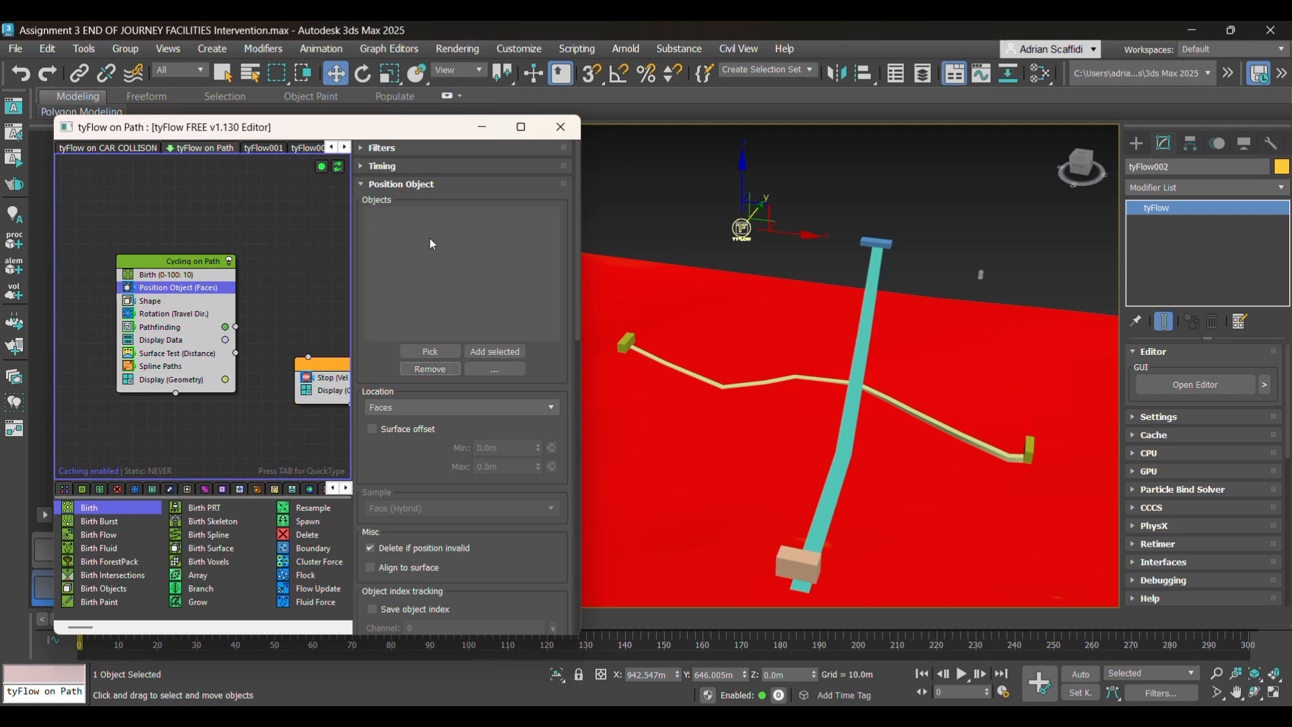
click(430, 346)
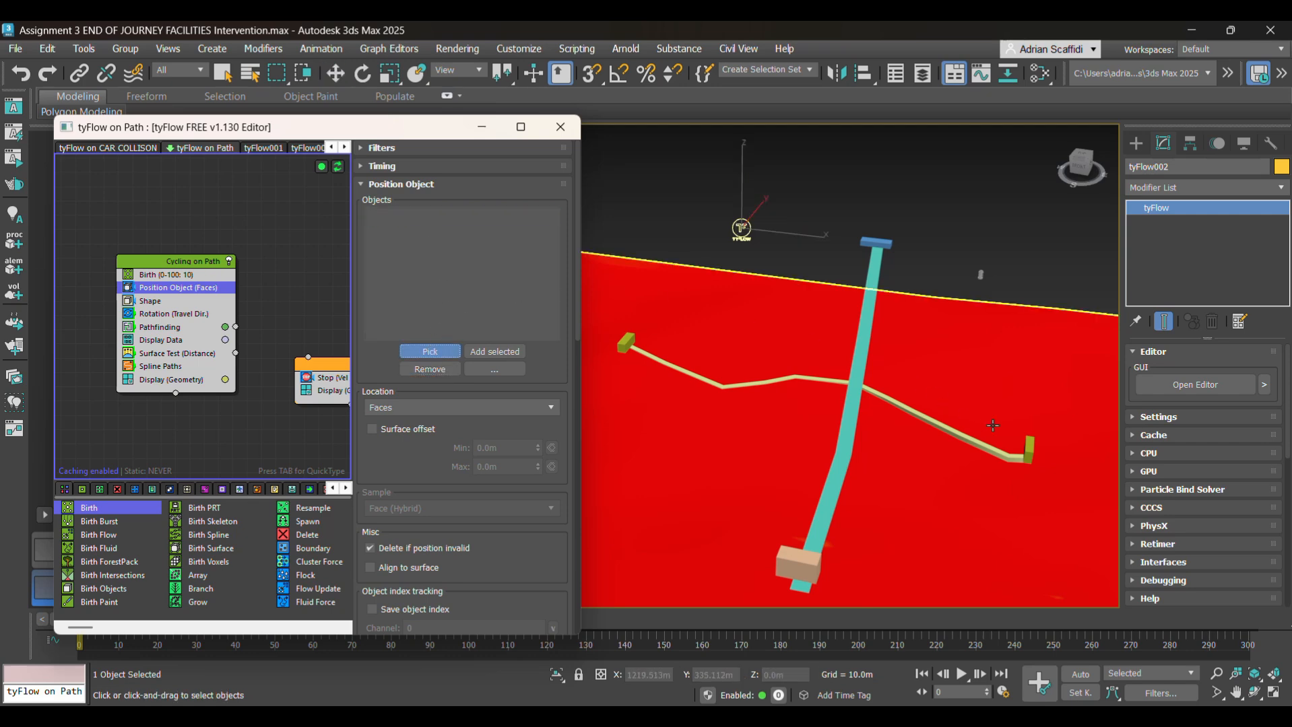
click(1028, 448)
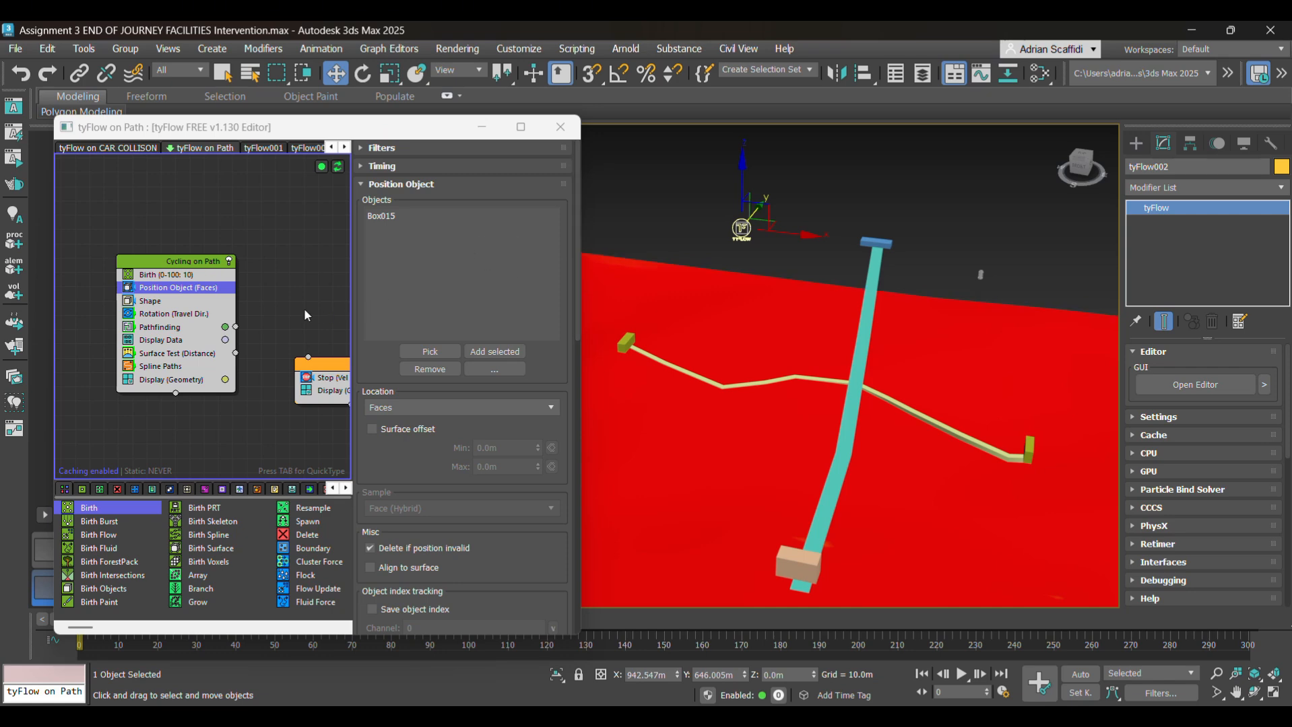
- Replace the deleted entry in the Pathfinding operator's pathfinding meshes with the beige path Line003
click(156, 301)
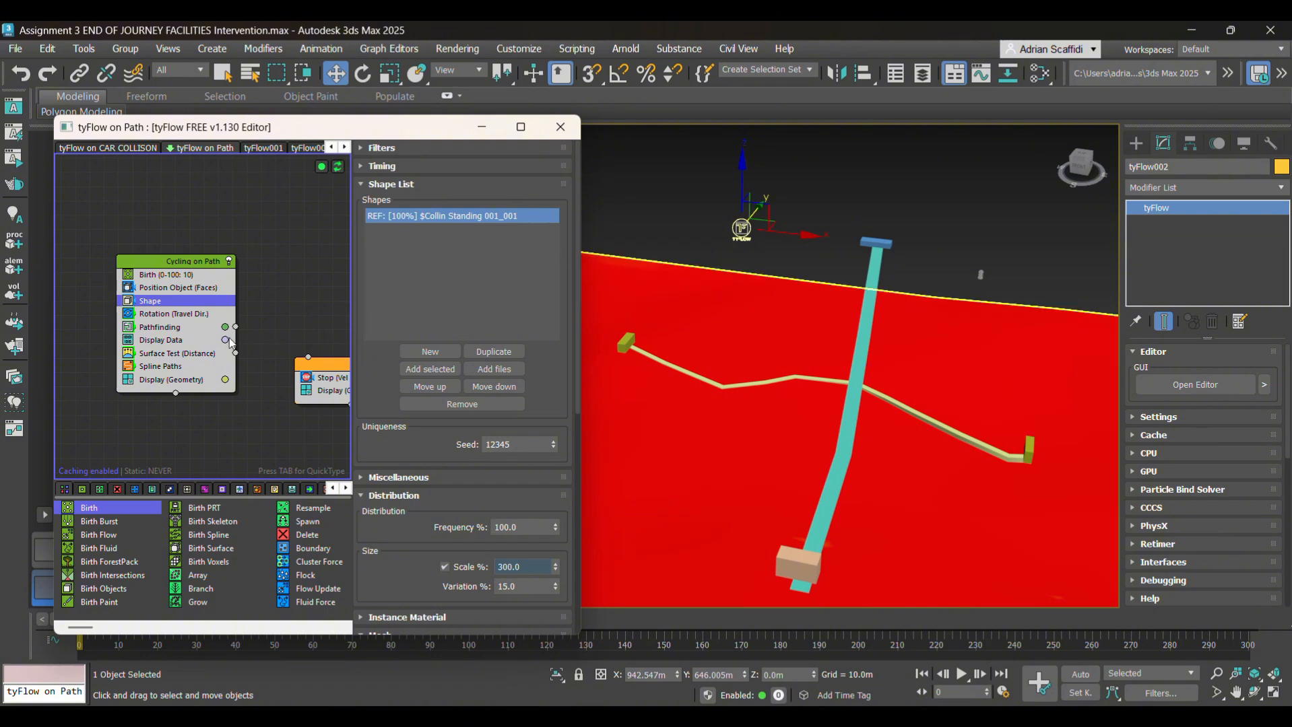
click(160, 327)
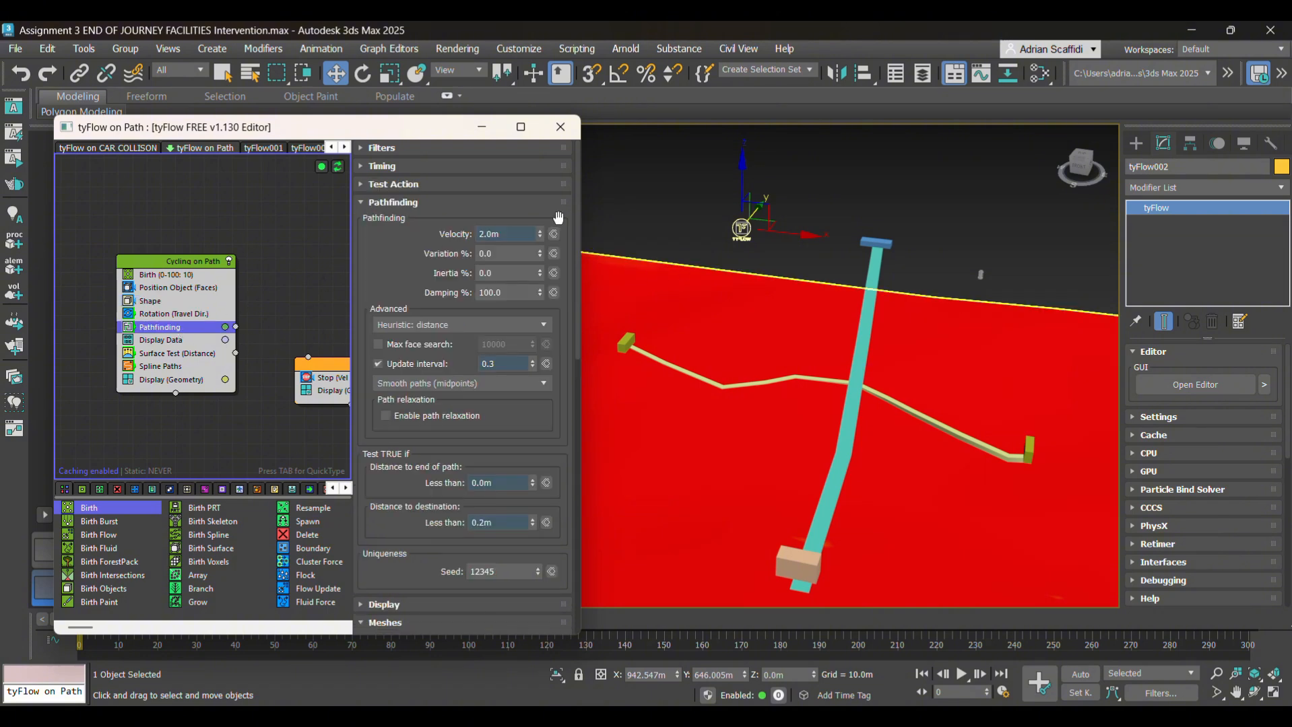
drag(579, 226, 564, 364)
click(411, 327)
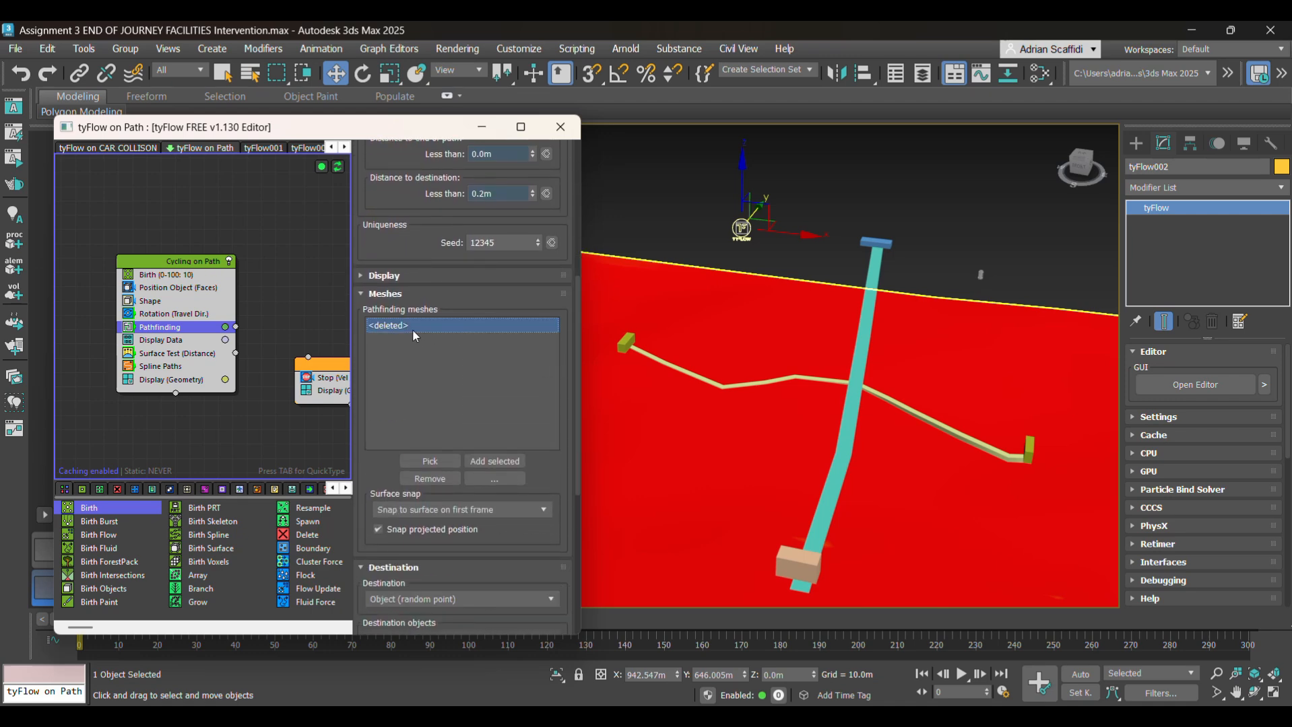
click(452, 485)
click(441, 460)
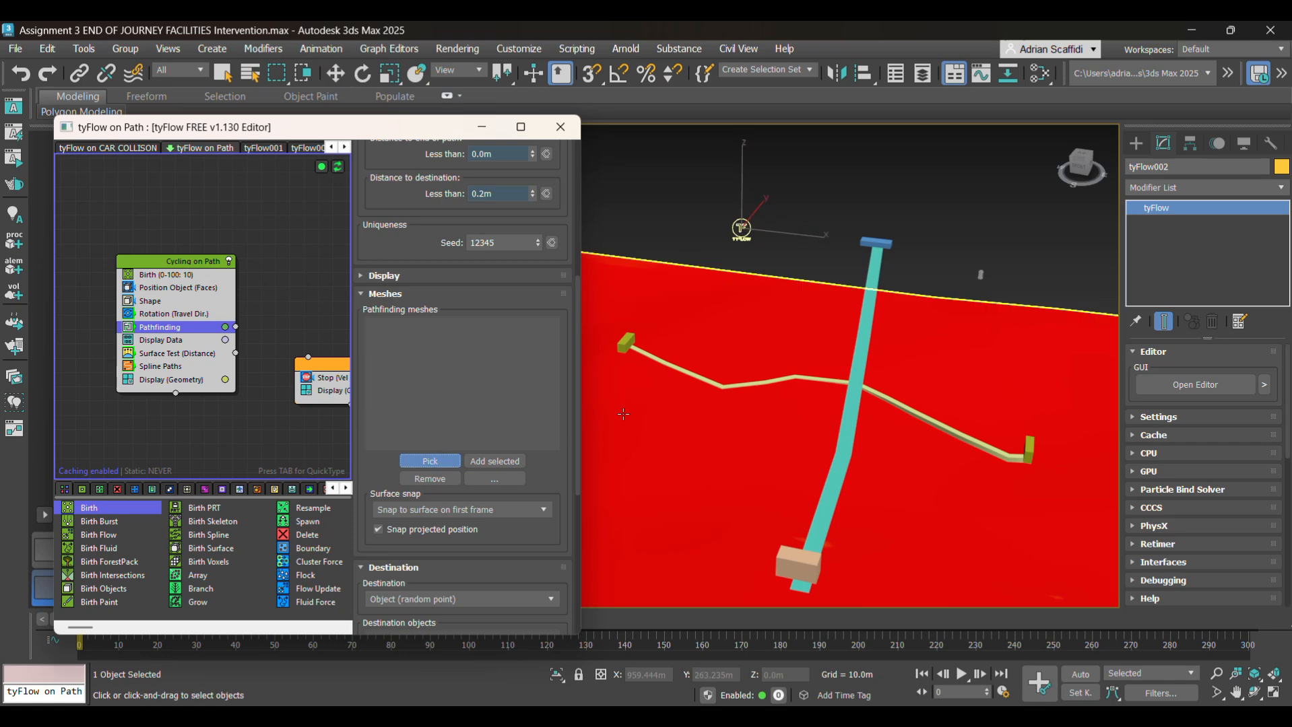
click(735, 387)
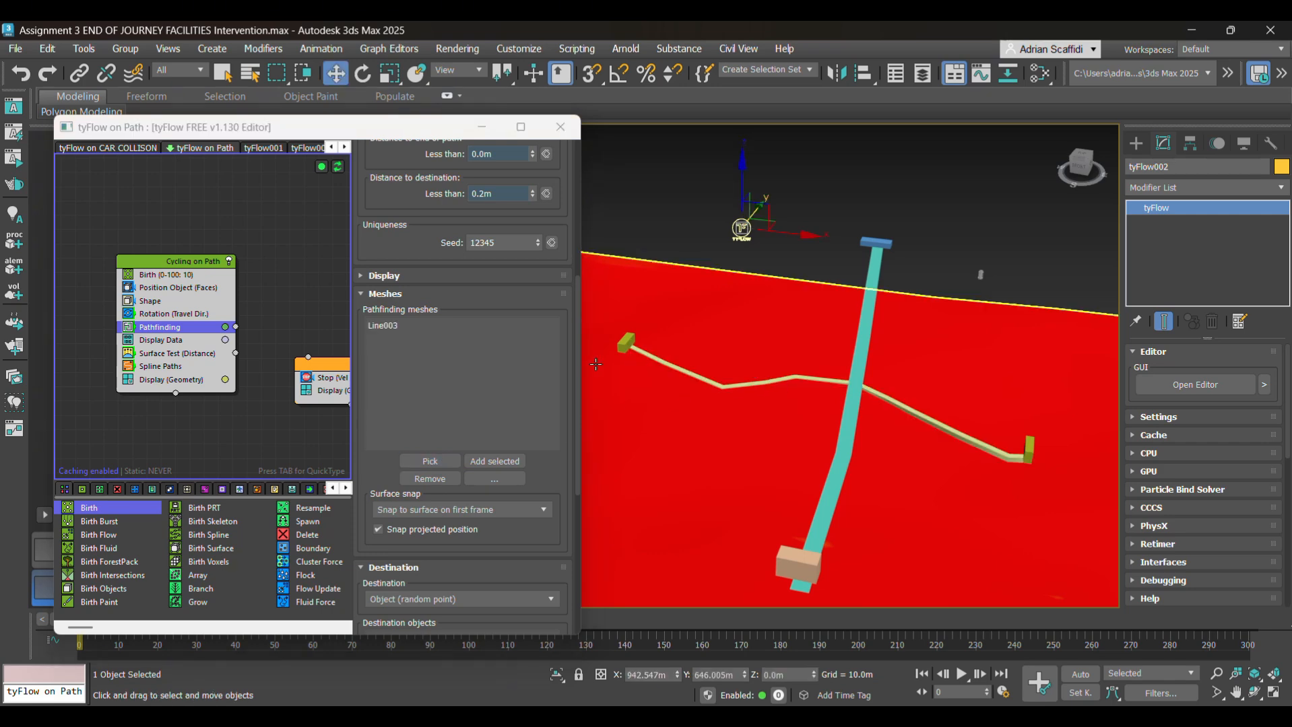
- Replace the deleted Pathfinding destination object with Box016, the olive box at the beige path's far end
drag(577, 351, 569, 408)
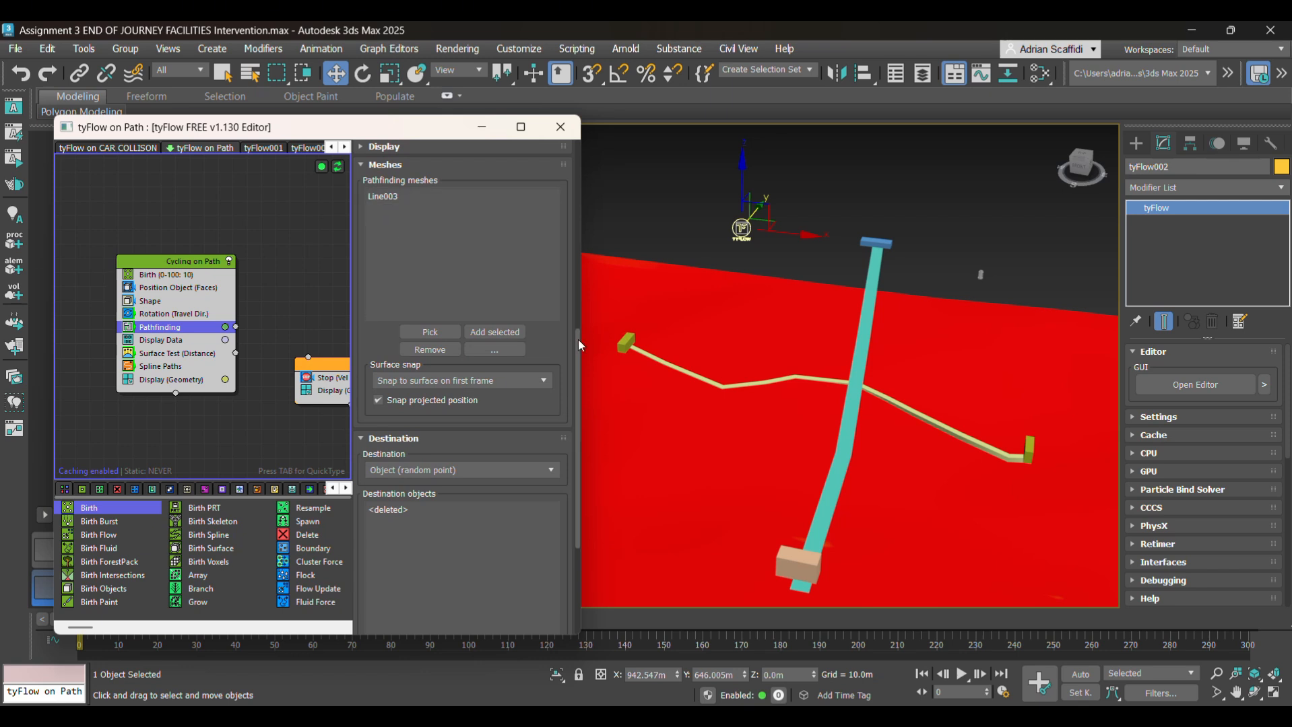
drag(578, 339, 565, 390)
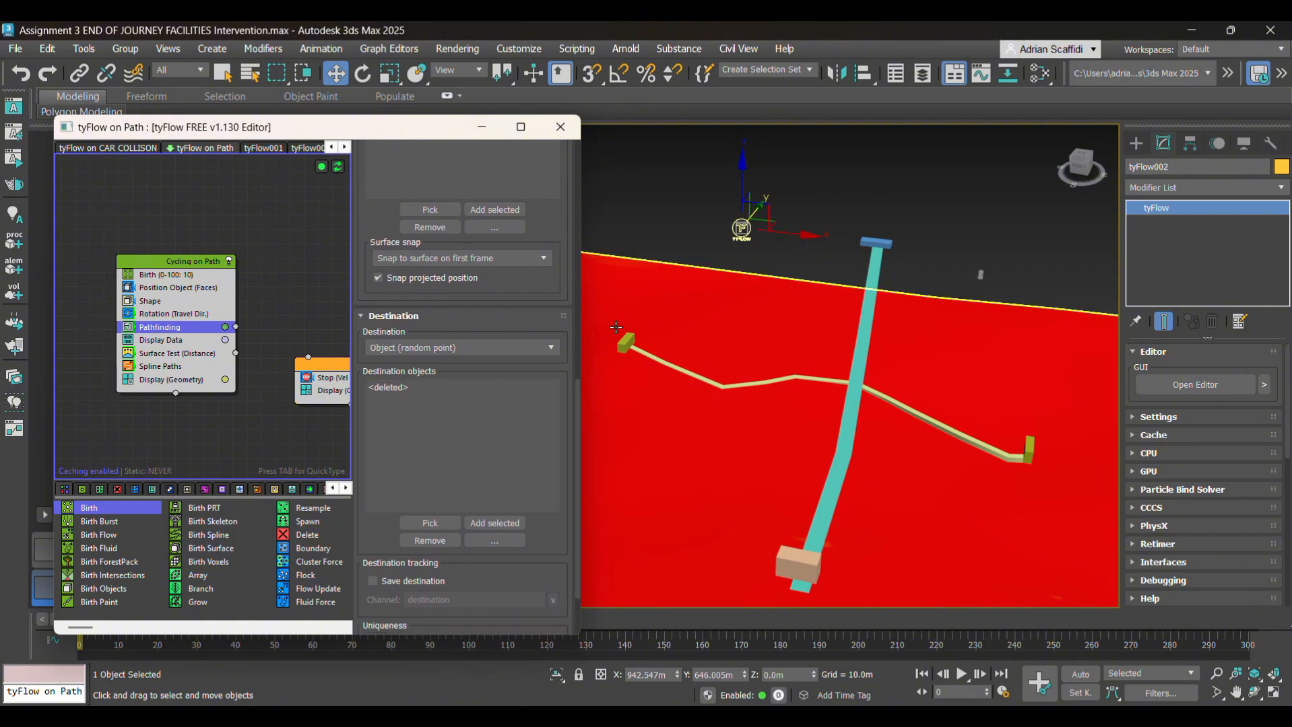
click(419, 390)
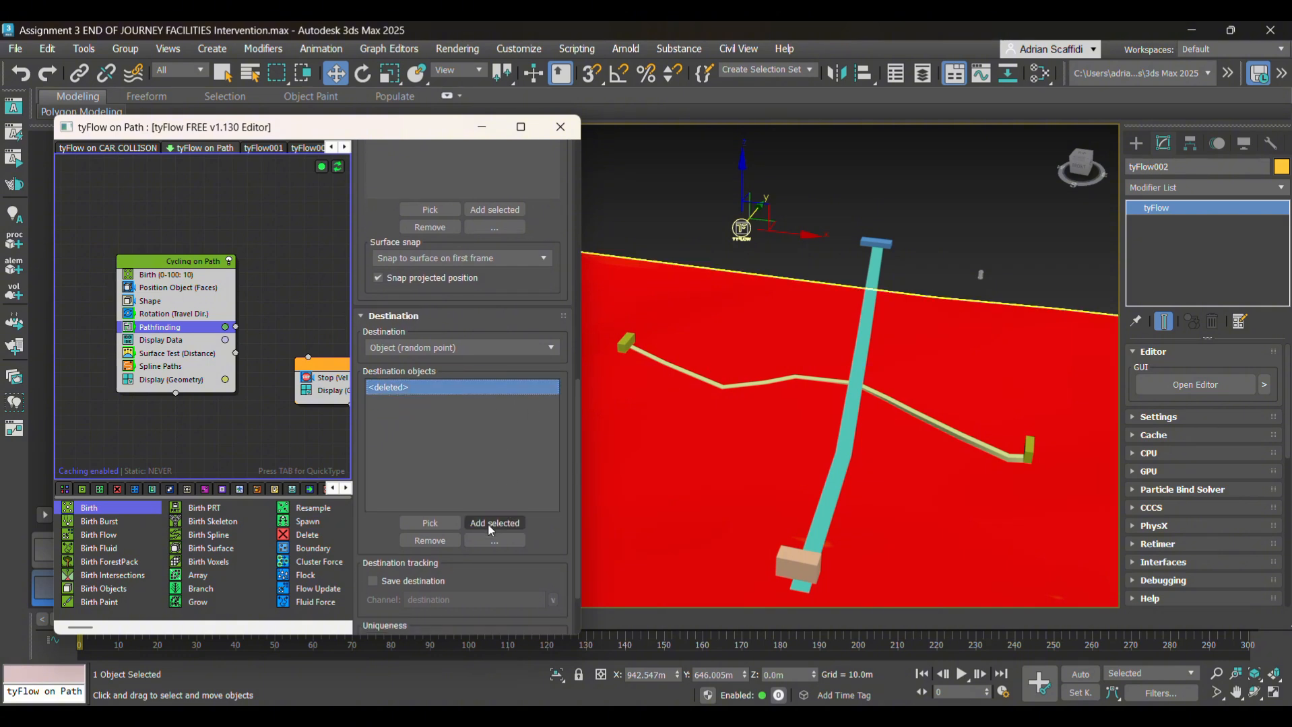
click(444, 543)
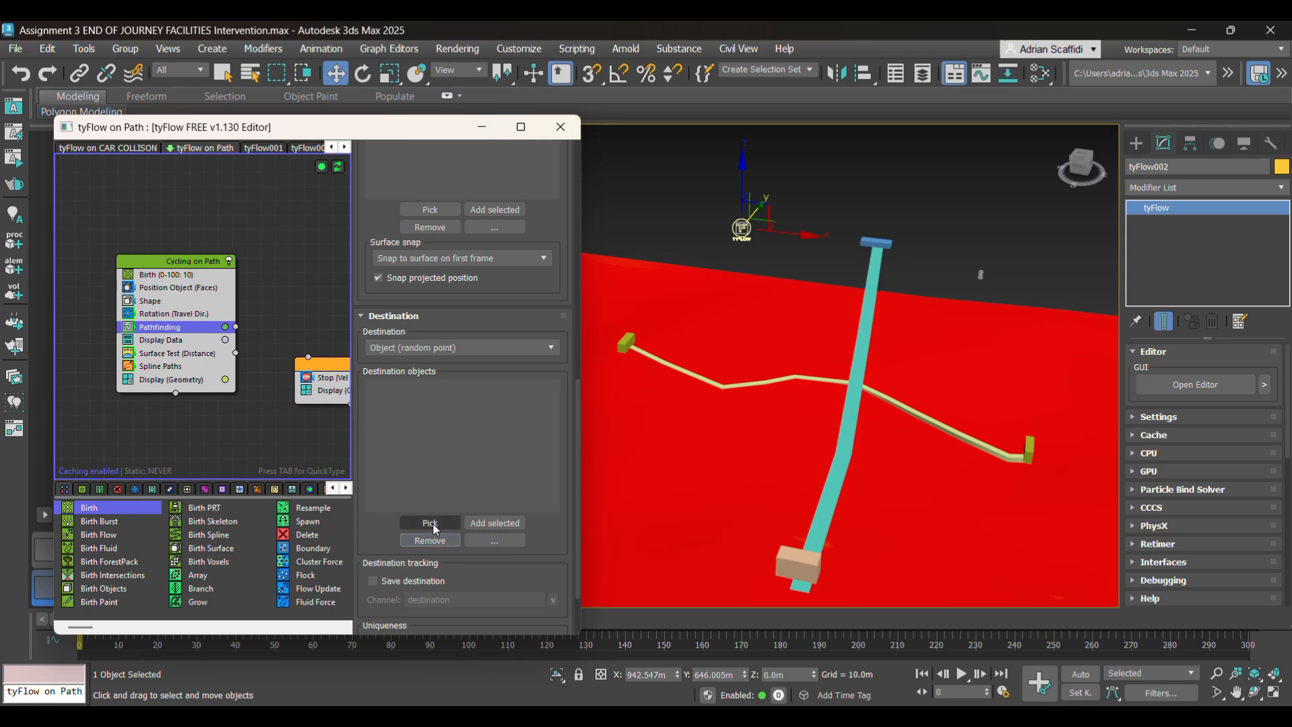
click(430, 523)
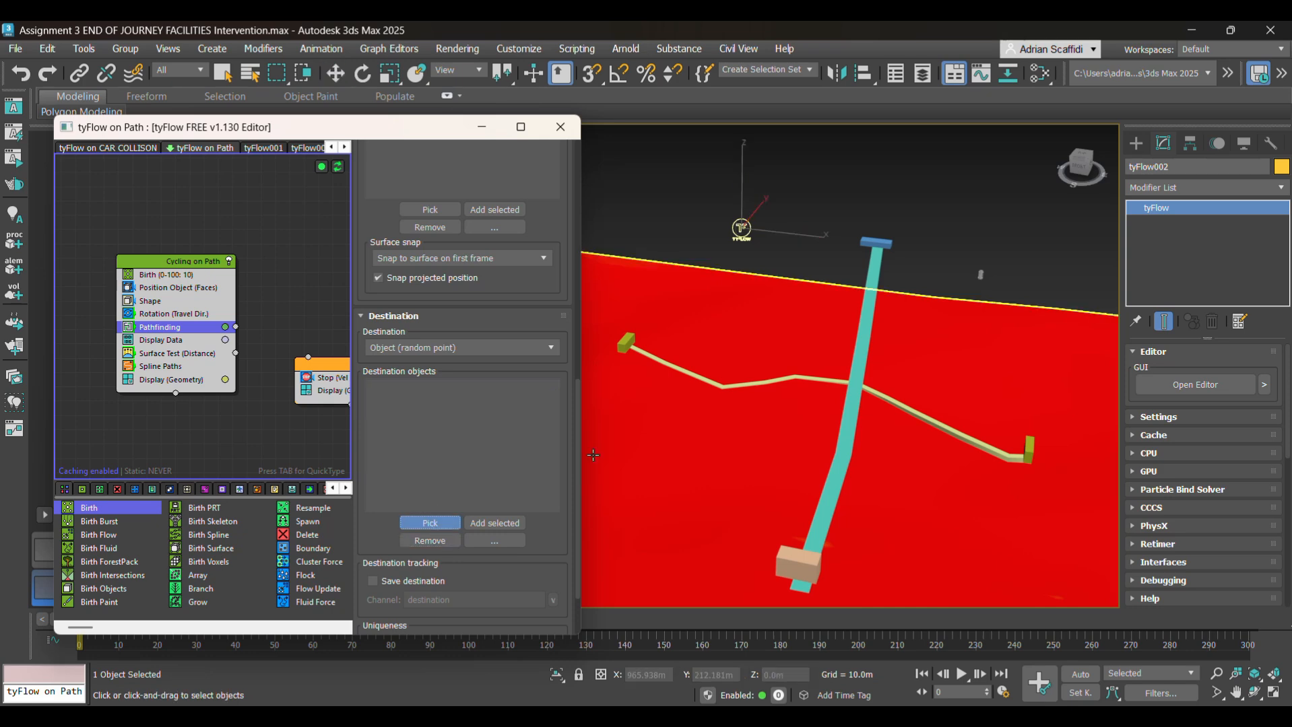
click(623, 344)
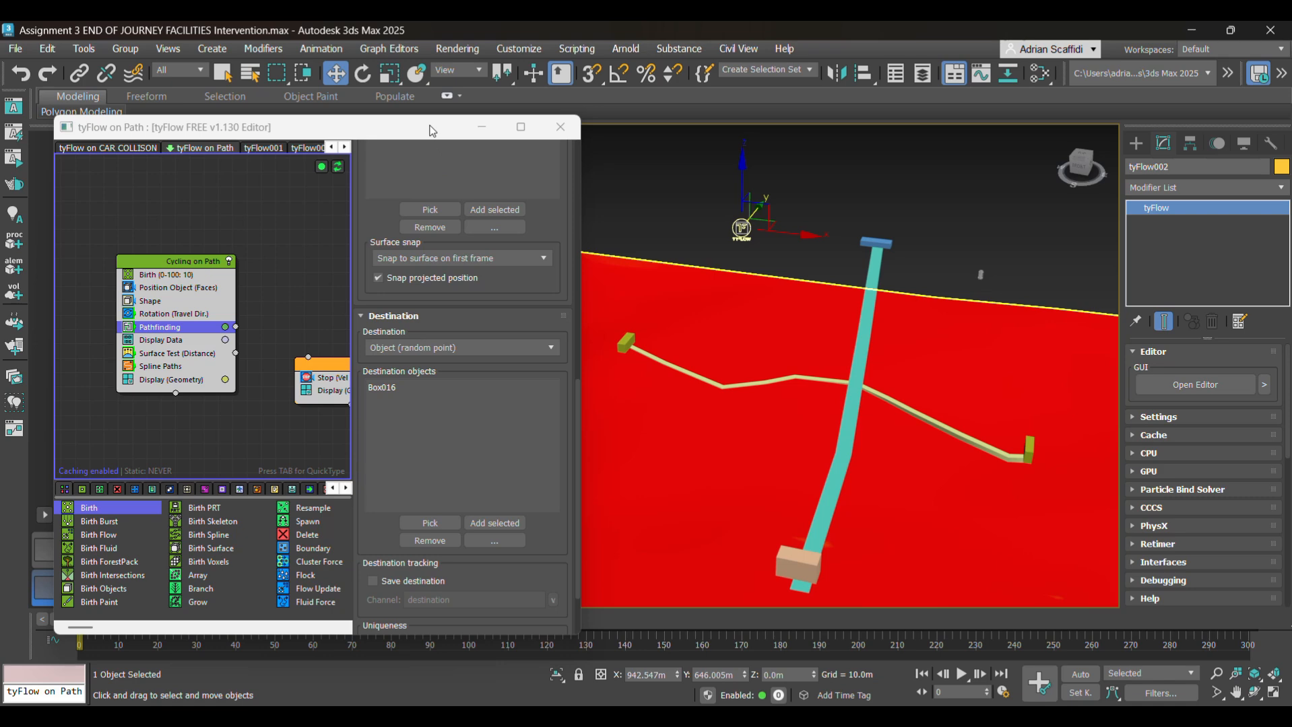
- Hide the tyFlow editor and check the path simulation from frame 0 on the timeline
click(483, 127)
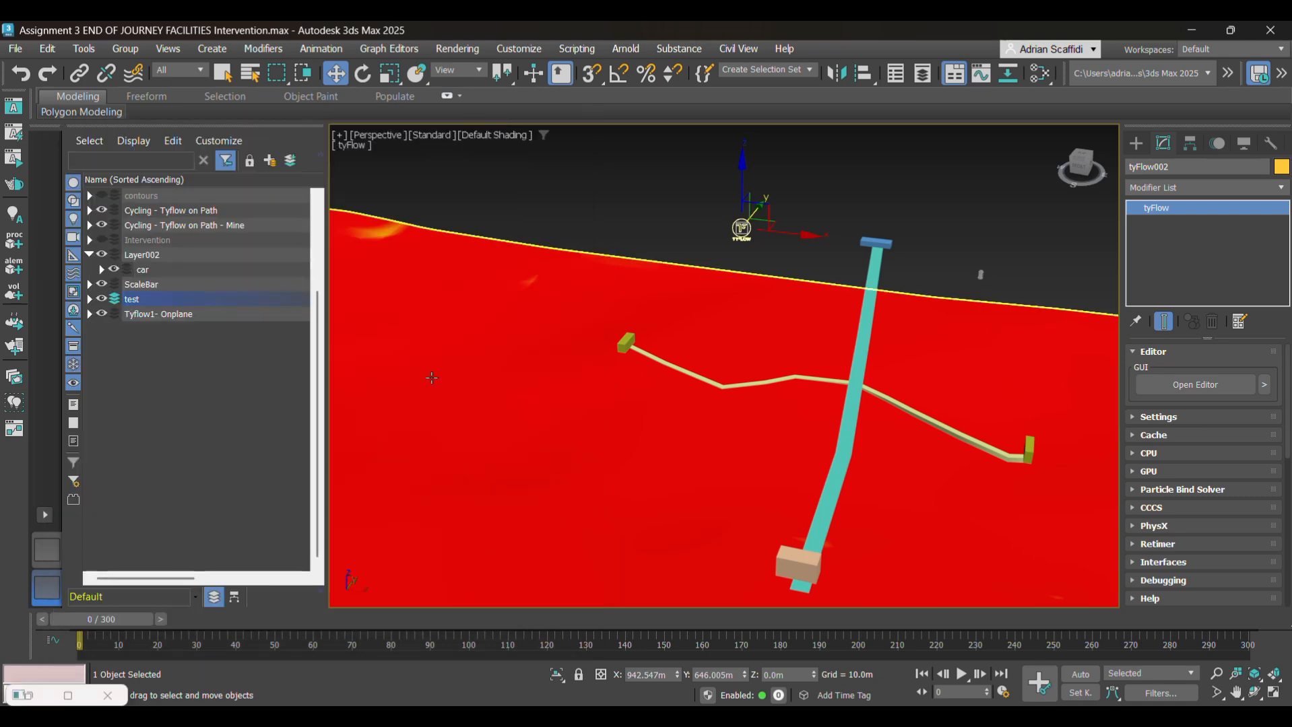
drag(122, 619, 123, 583)
key(w)
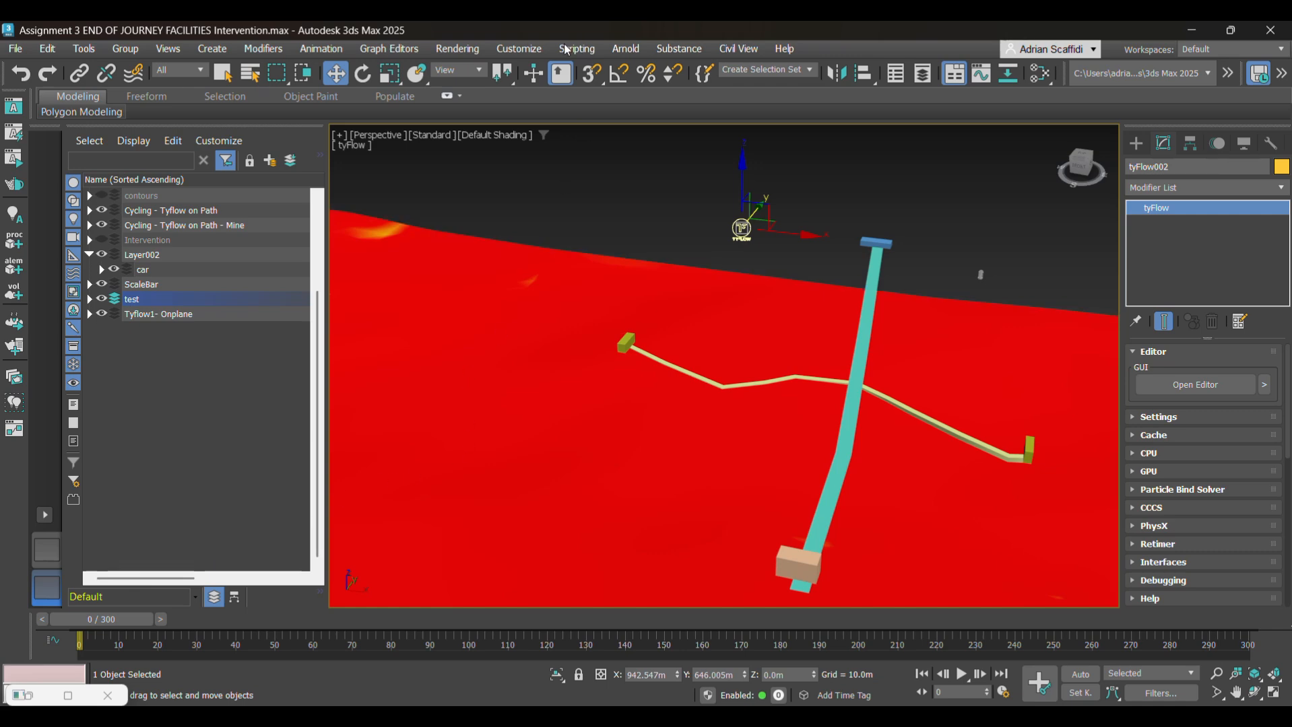